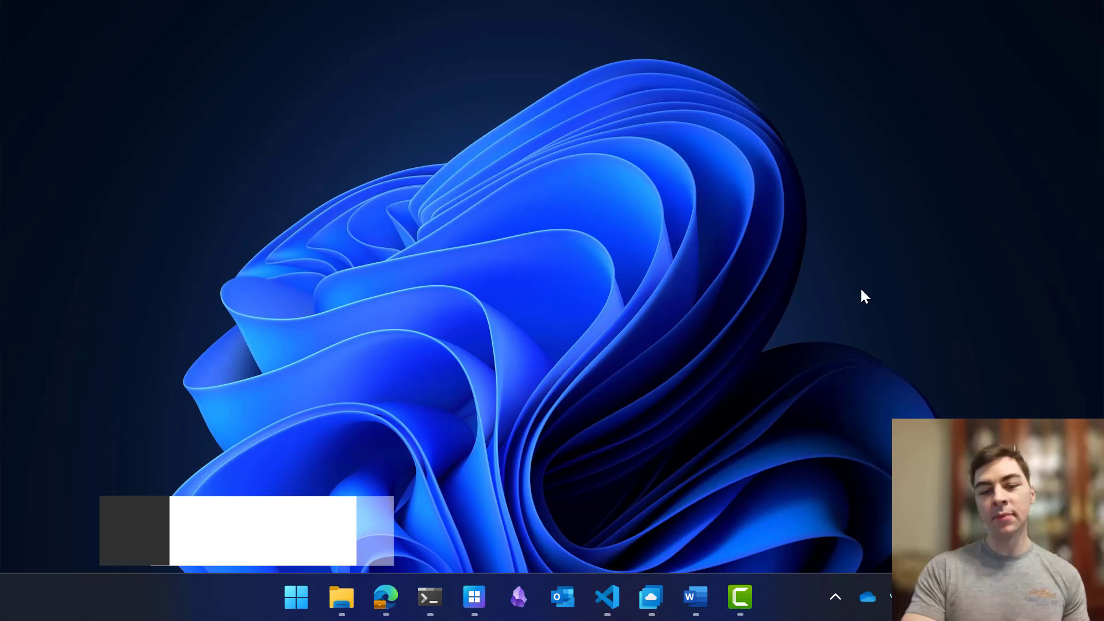
- Bring the Edge window with the GitHub New Issue preview to the front
{"action": "left_click", "coordinate": [384, 609]}
- Select the Animals XML code block in the GitHub preview, then switch to test.md in VS Code
{"action": "left_click_drag", "start_coordinate": [249, 489], "coordinate": [140, 330]}
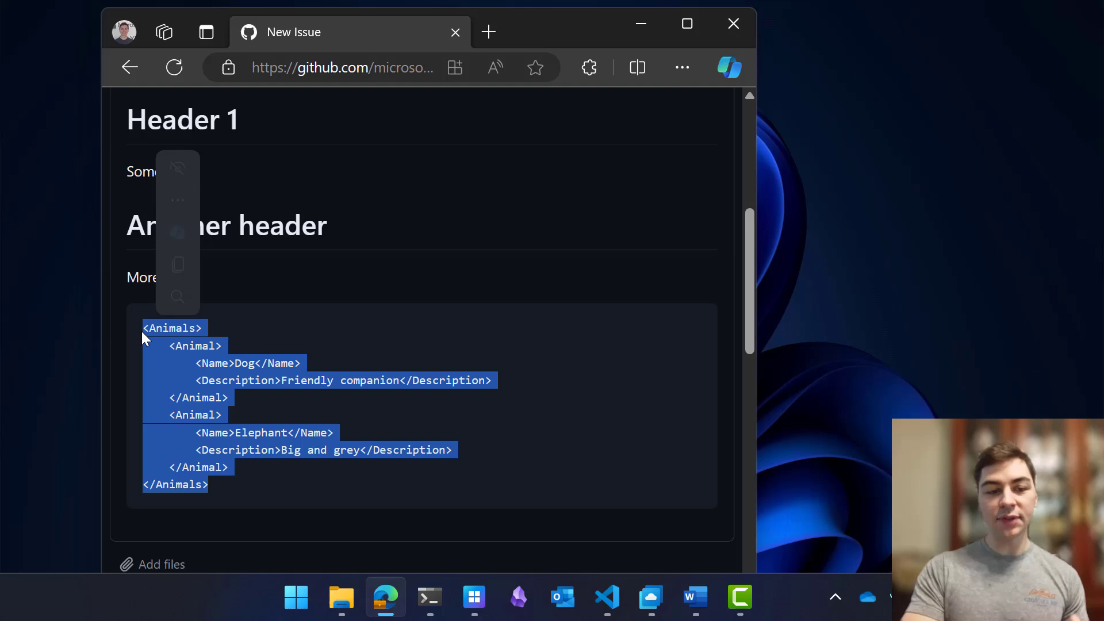
{"action": "left_click", "coordinate": [251, 488]}
{"action": "left_click_drag", "start_coordinate": [248, 485], "coordinate": [94, 345]}
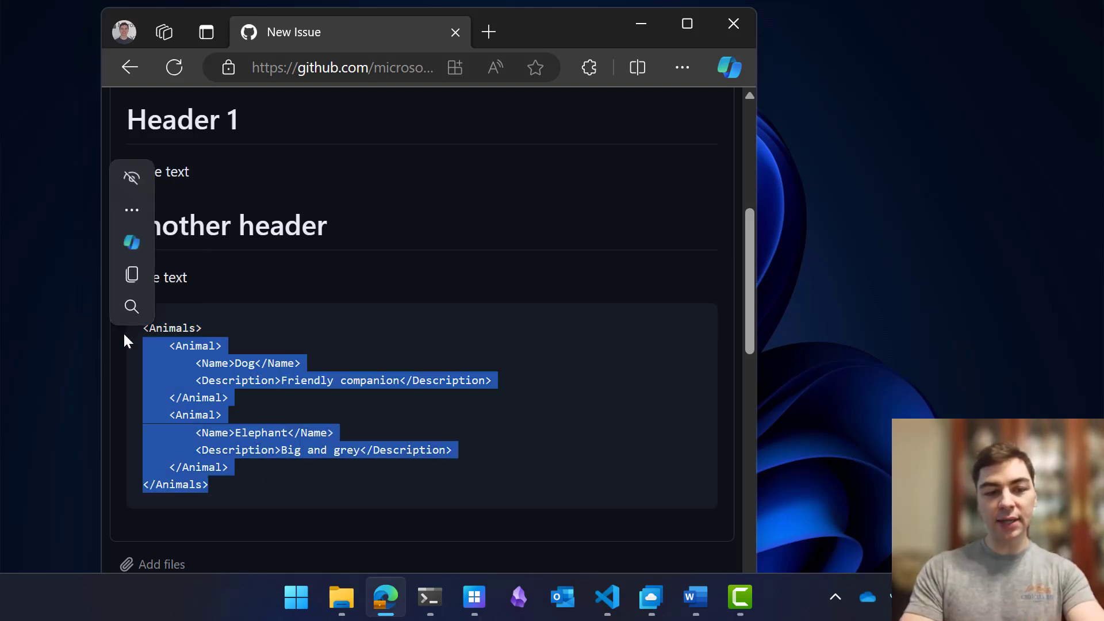
{"action": "left_click", "coordinate": [140, 328], "text": "shift"}
{"action": "left_click", "coordinate": [364, 339]}
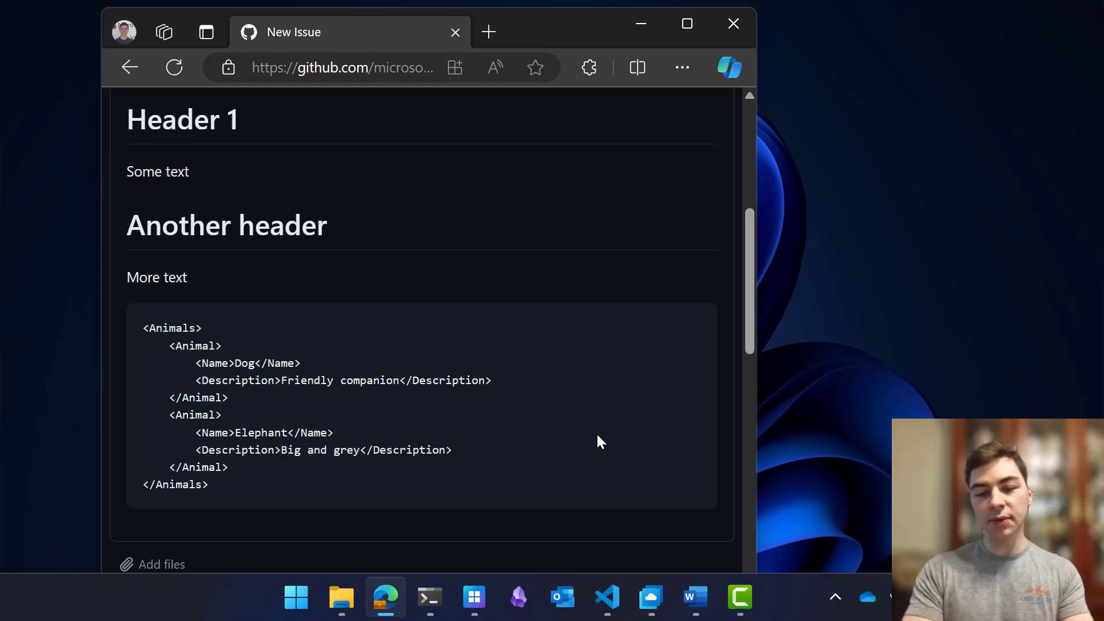
{"action": "left_click", "coordinate": [607, 597]}
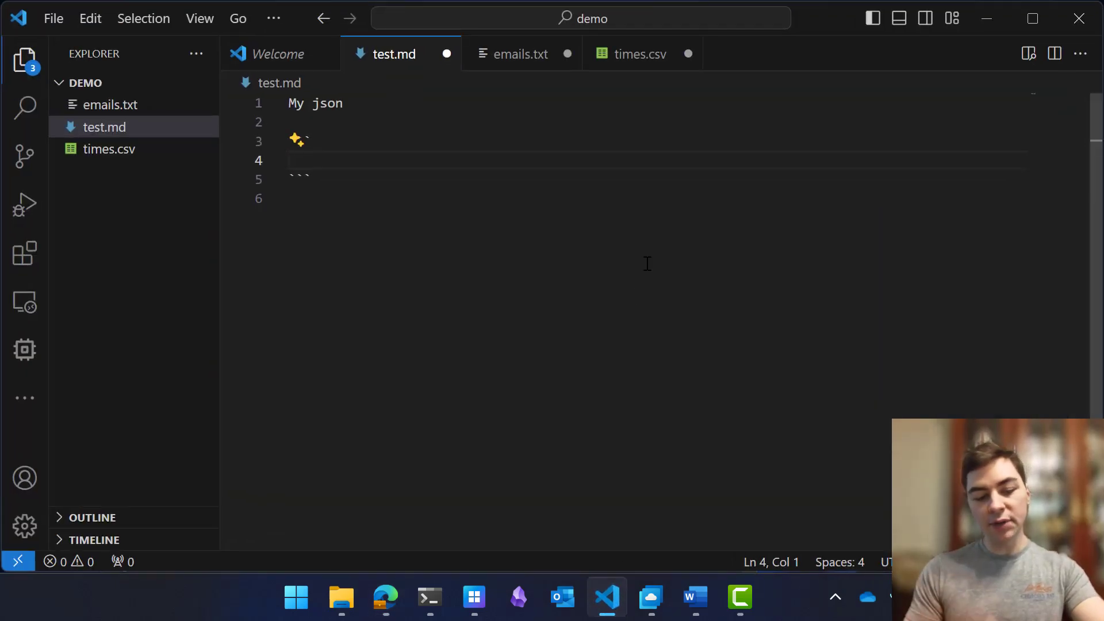
- Paste the Animals XML into test.md's code fence and convert it with Paste as JSON
{"action": "key", "text": "super+shift+v"}
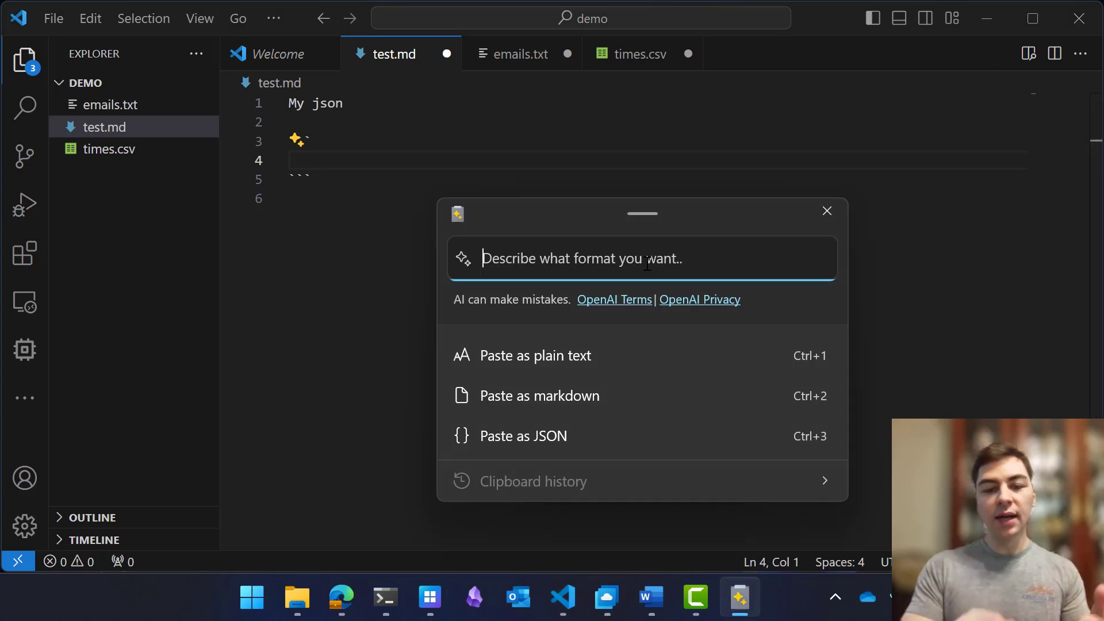
{"action": "left_click", "coordinate": [562, 437]}
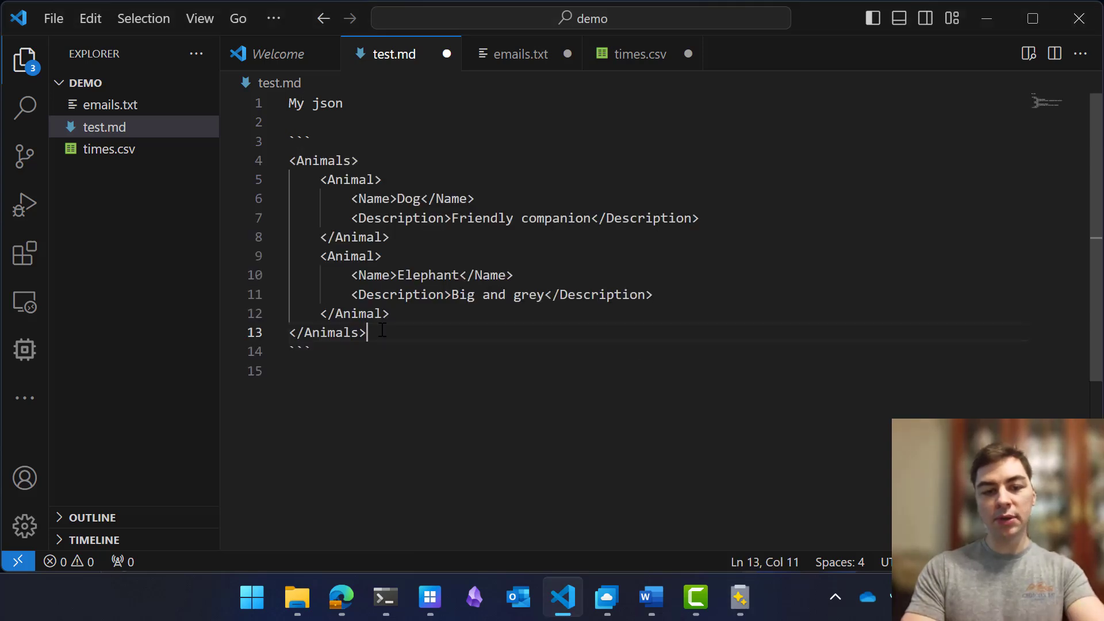
{"action": "left_click_drag", "start_coordinate": [379, 332], "coordinate": [289, 161]}
{"action": "key", "text": "super+shift+v"}
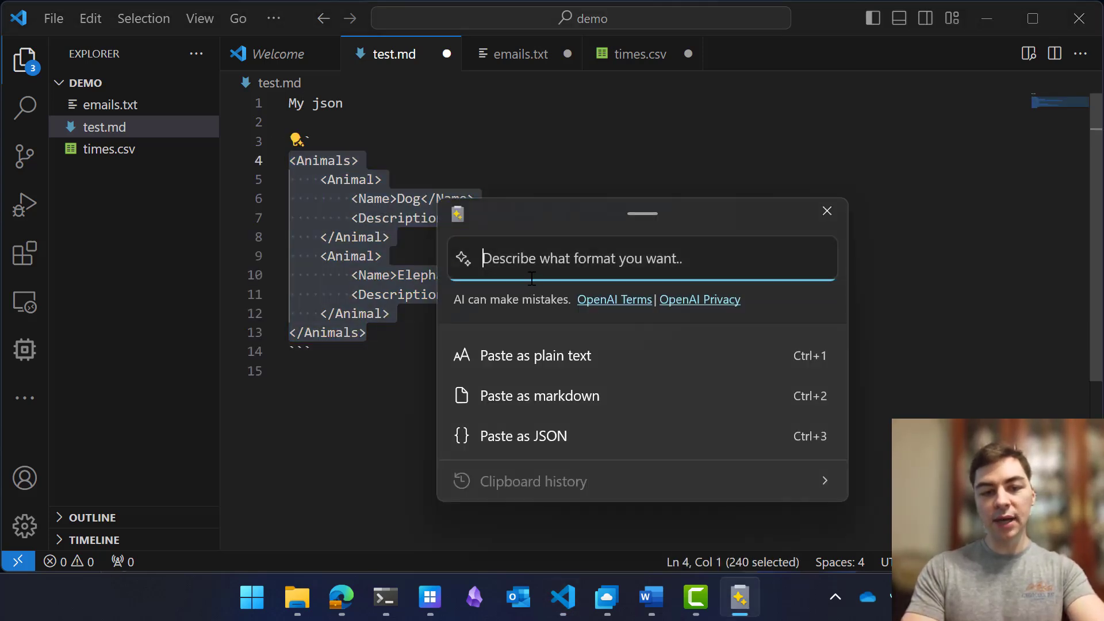
{"action": "left_click", "coordinate": [518, 434]}
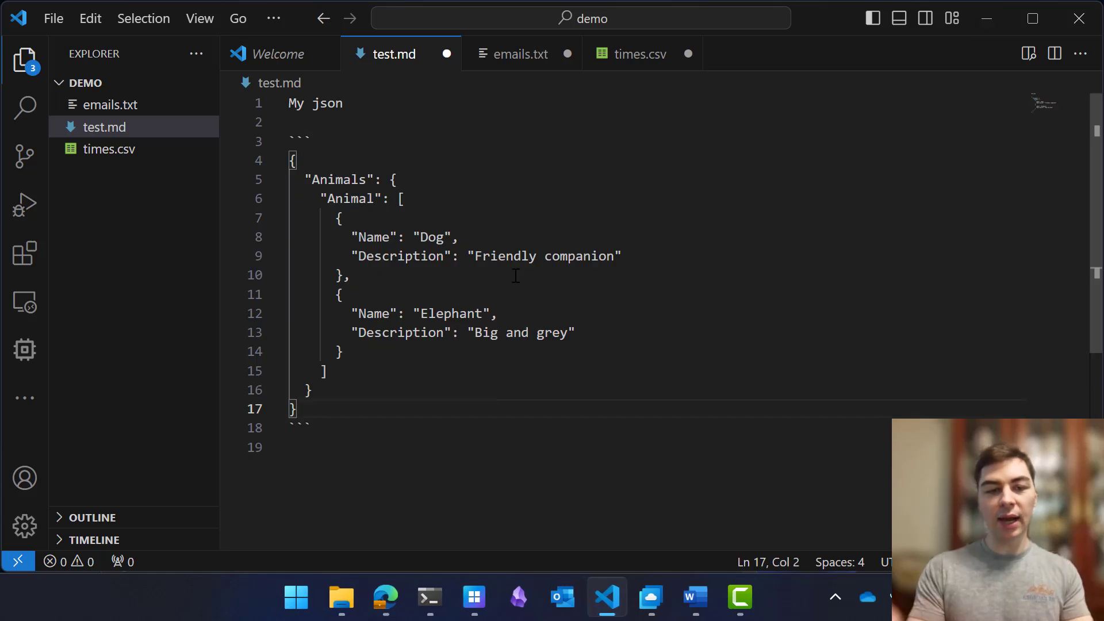
{"action": "left_click", "coordinate": [407, 432]}
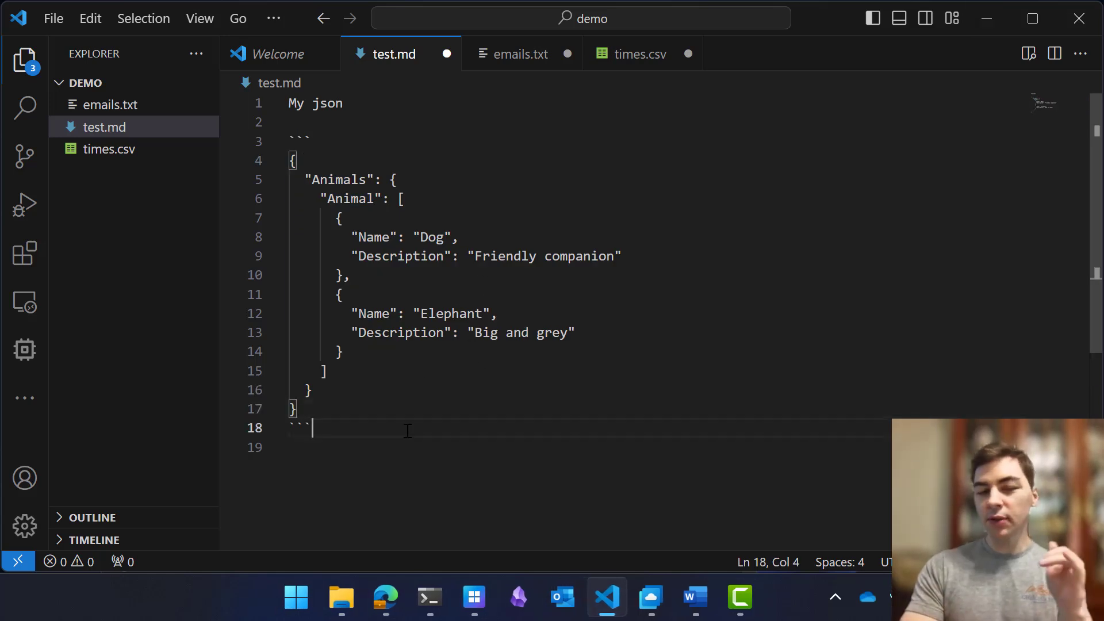
- Add blank lines below the JSON code block, undoing an accidental extra JSON paste
{"action": "key", "text": "Return"}
{"action": "key", "text": "Return"}
{"action": "key", "text": "super+shift+v"}
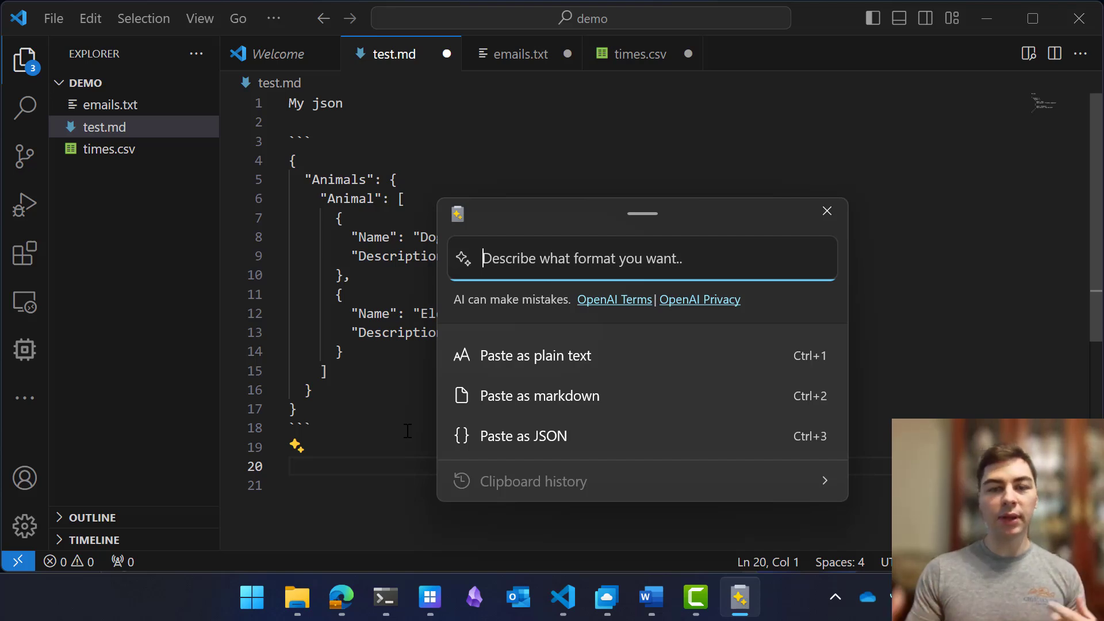
{"action": "left_click", "coordinate": [827, 211]}
{"action": "key", "text": "ctrl+v"}
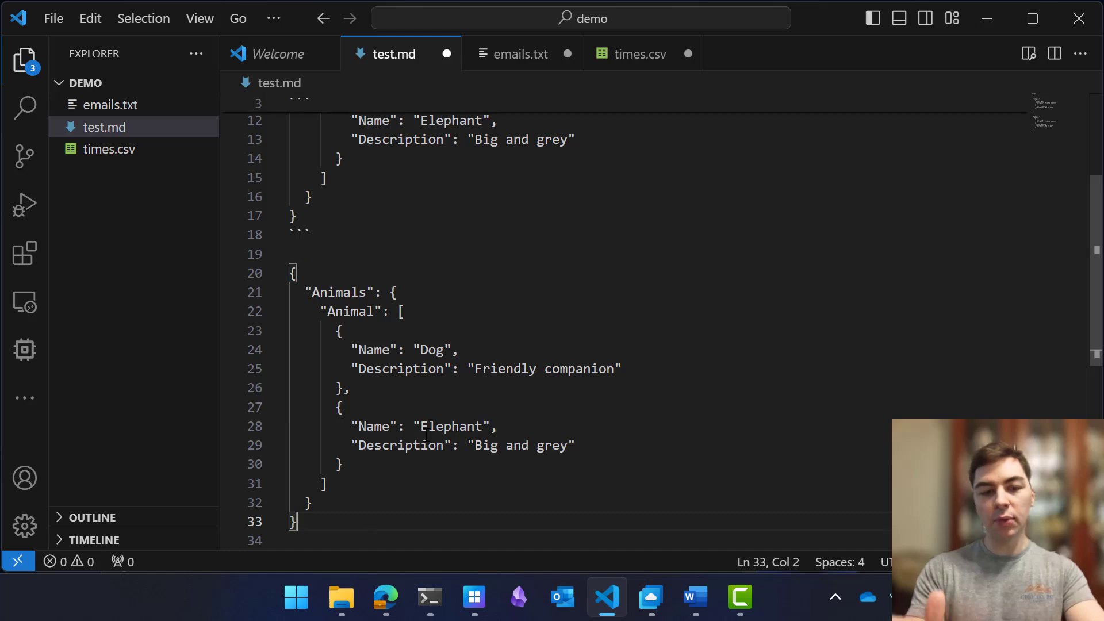
{"action": "key", "text": "ctrl+z"}
- Paste the animals data as a table using the 'Paste as Markdown table' AI request
{"action": "key", "text": "super+shift+v"}
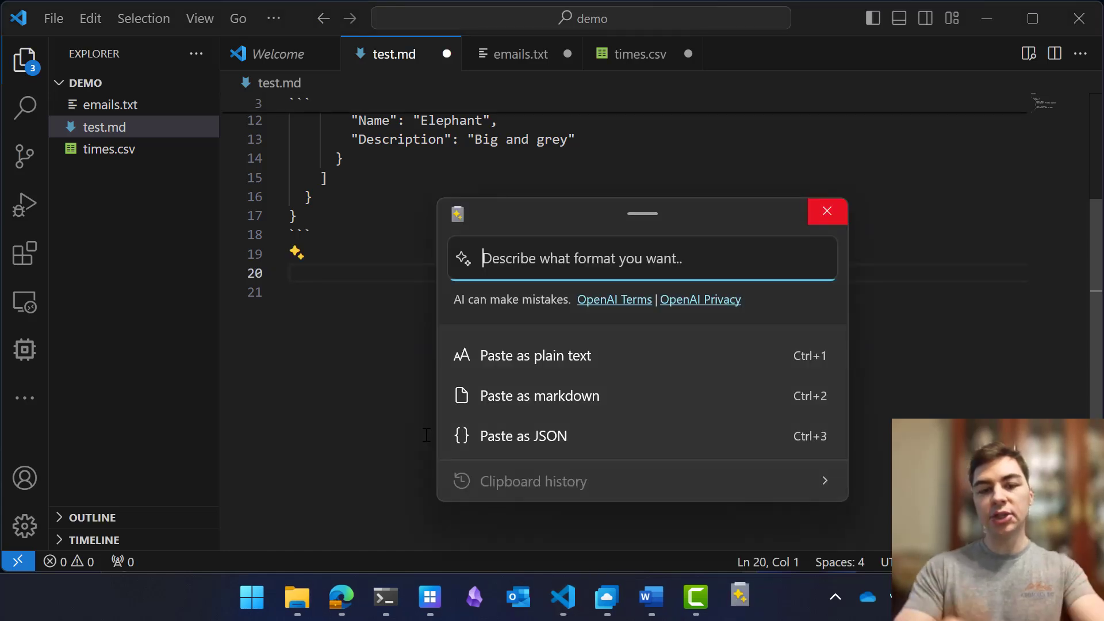
{"action": "type", "text": "Pa"}
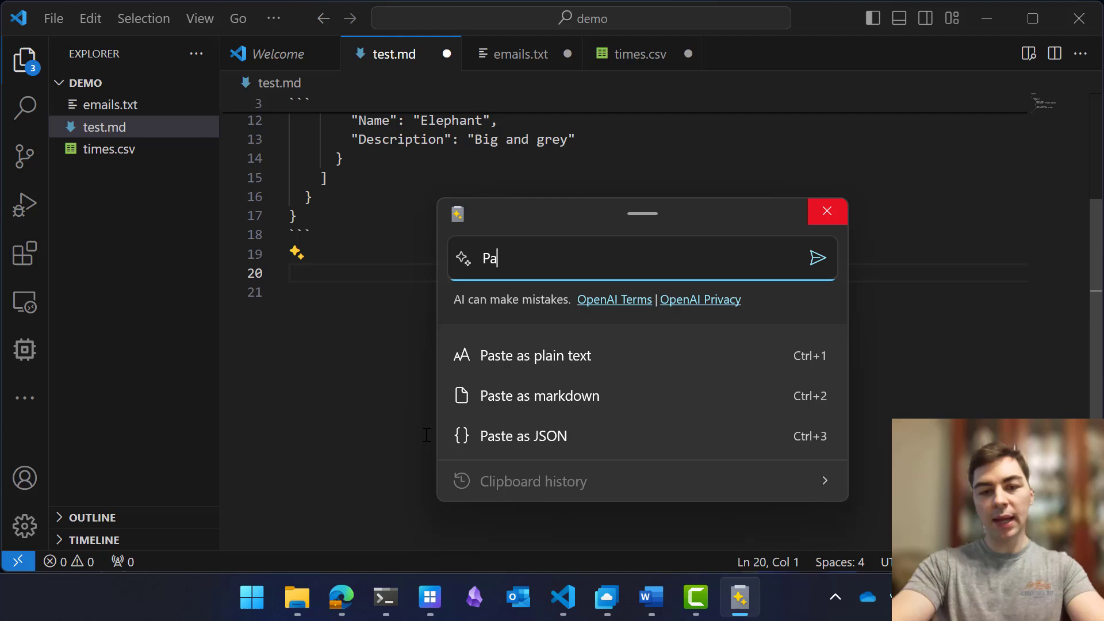
{"action": "type", "text": "ste as Markdown table"}
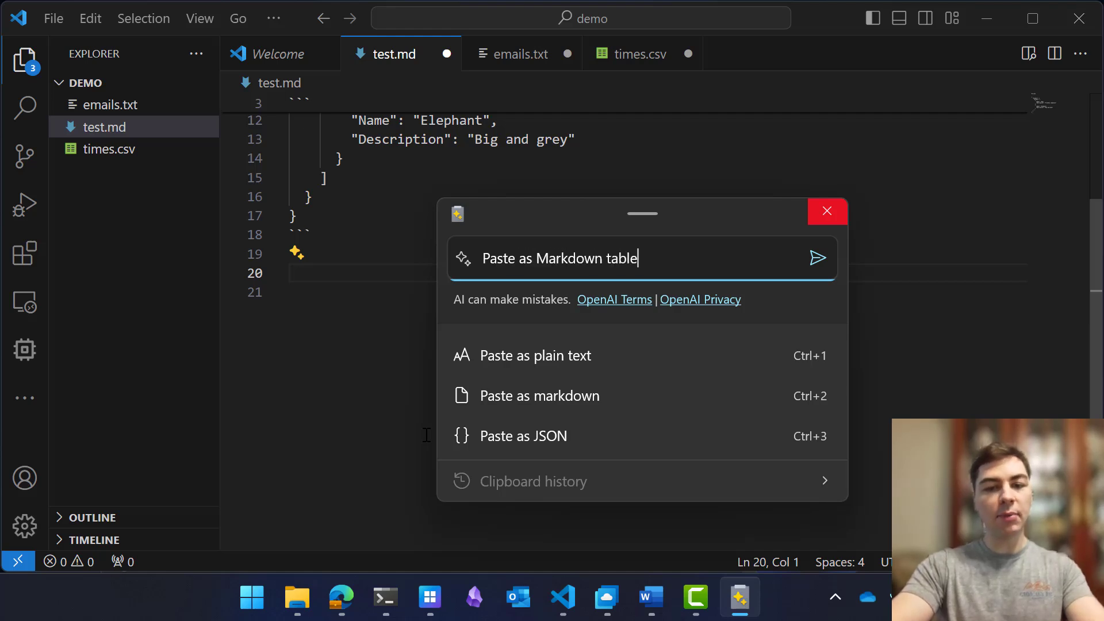
{"action": "key", "text": "Return"}
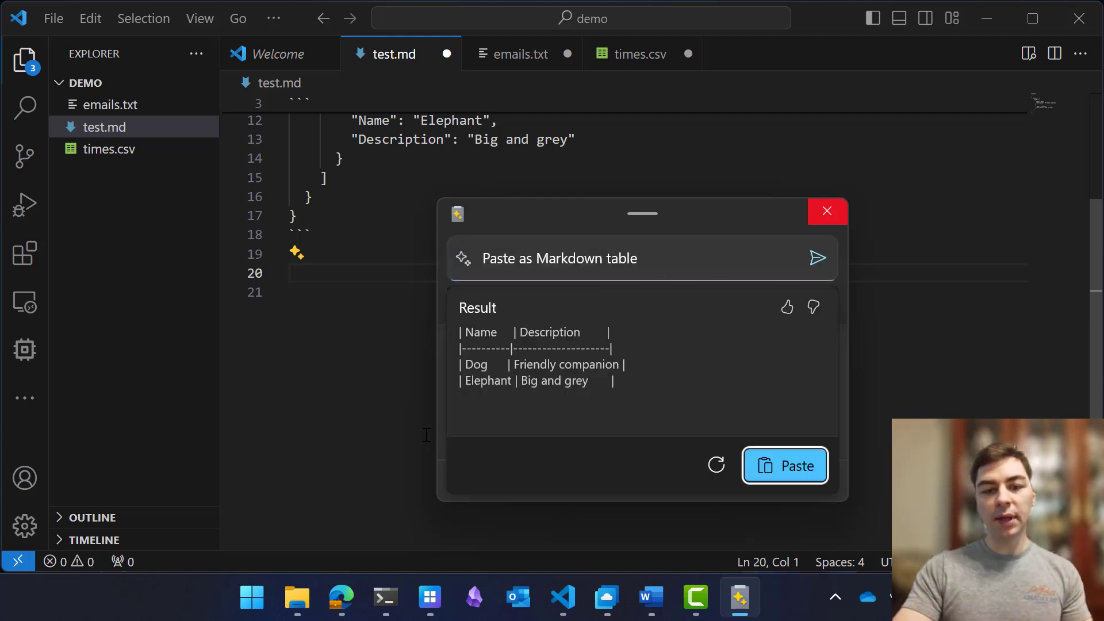
{"action": "key", "text": "Return"}
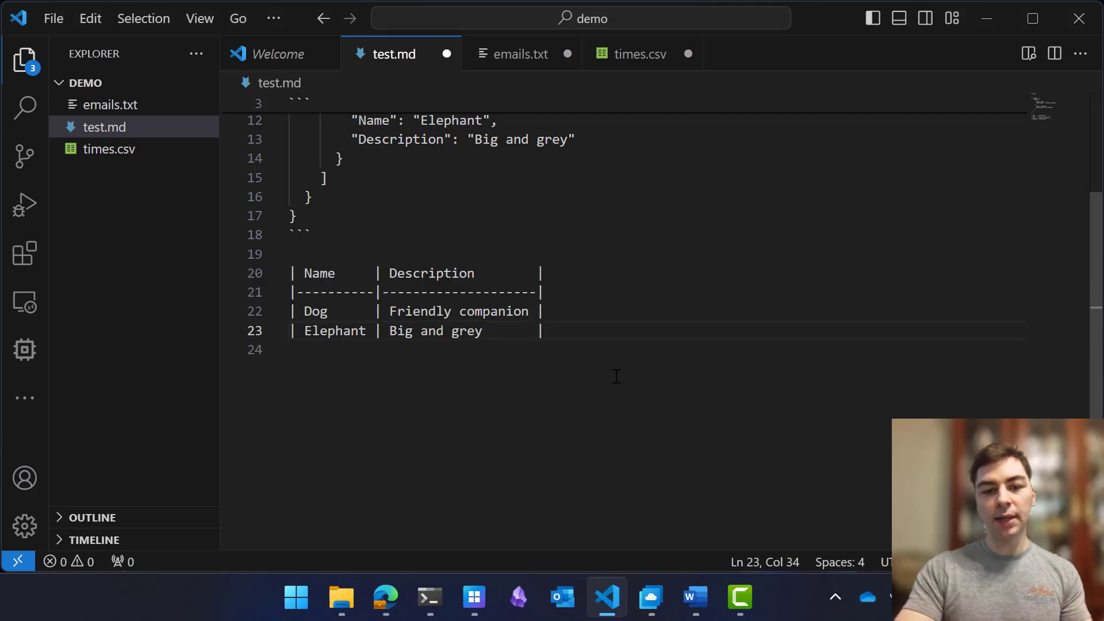
- Add a Weight column to the table with the AI request 'Add a column for weight'
{"action": "left_click", "coordinate": [607, 355]}
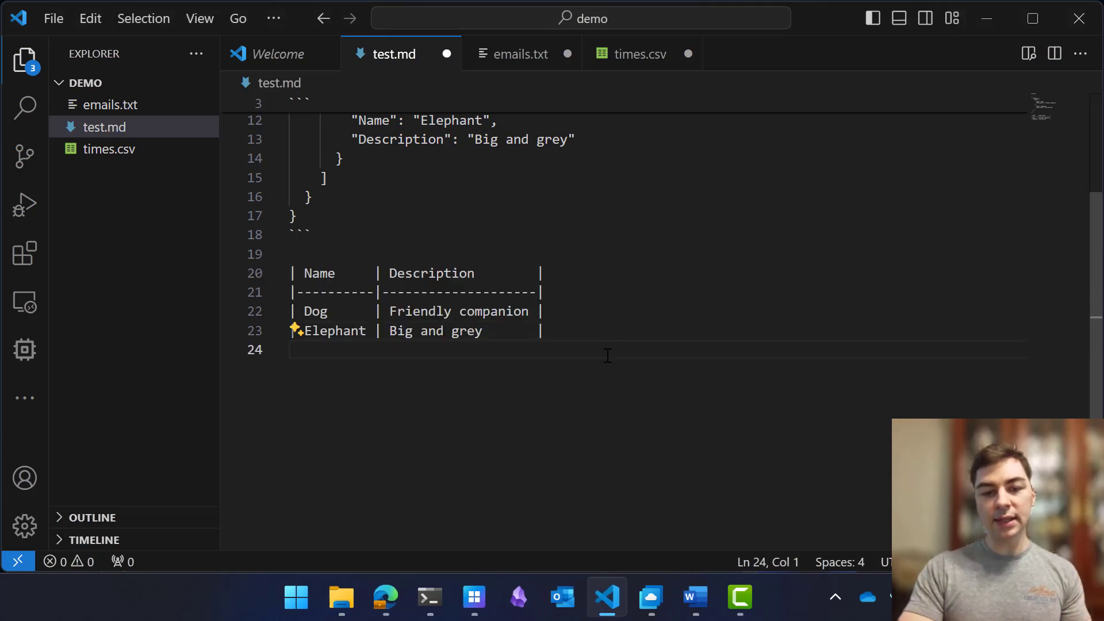
{"action": "left_click", "coordinate": [592, 331]}
{"action": "left_click", "coordinate": [291, 273], "text": "shift"}
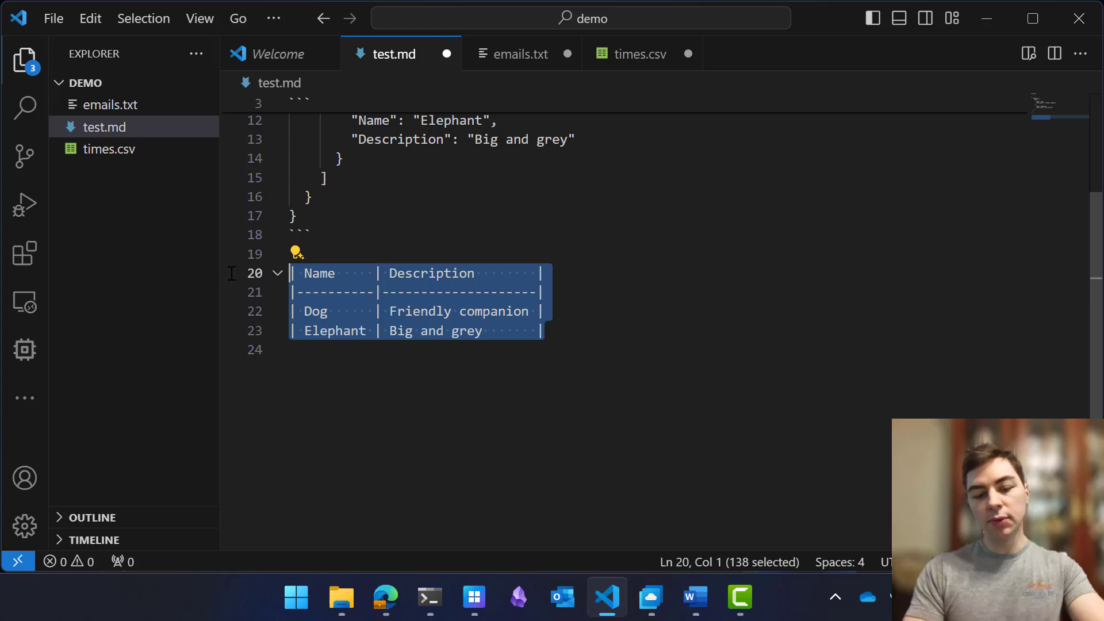
{"action": "key", "text": "super+shift+v"}
{"action": "type", "text": "Add a "}
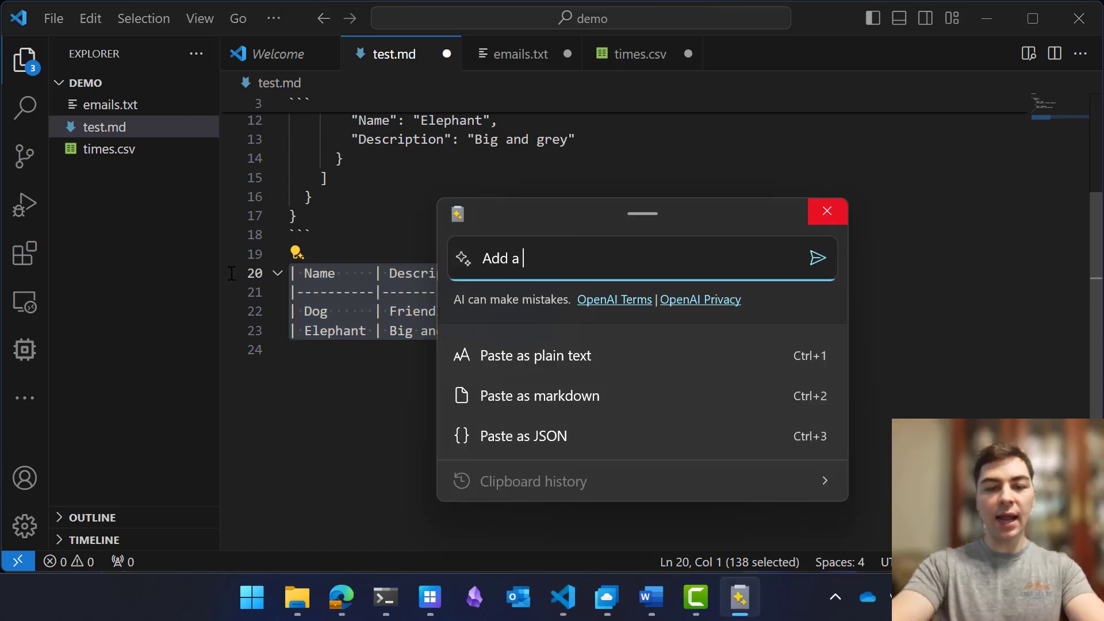
{"action": "type", "text": "column for weight"}
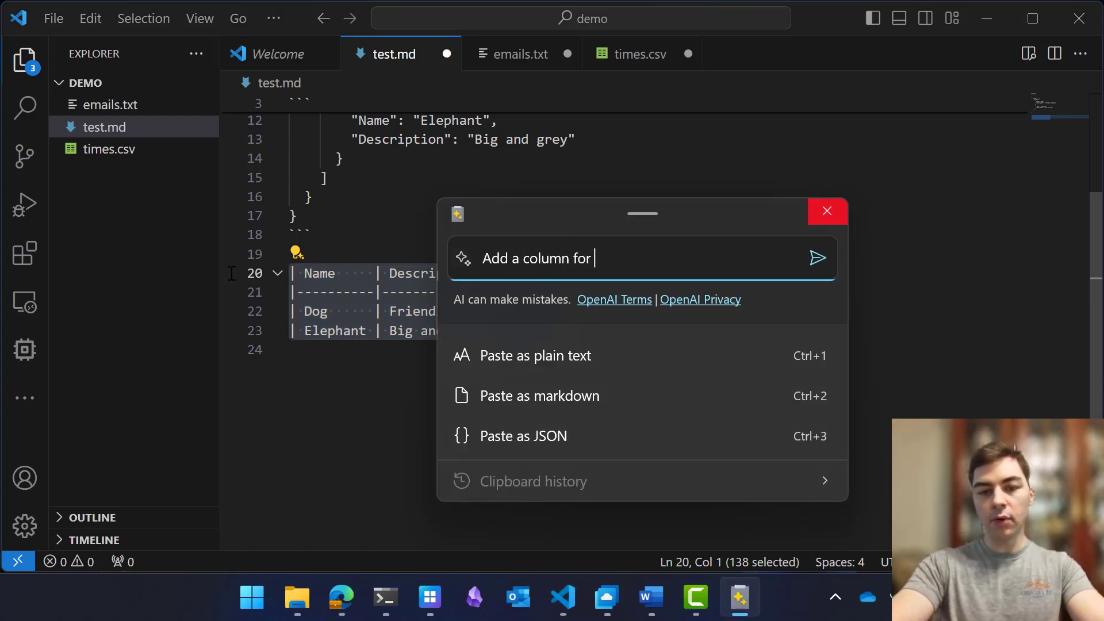
{"action": "key", "text": "Return"}
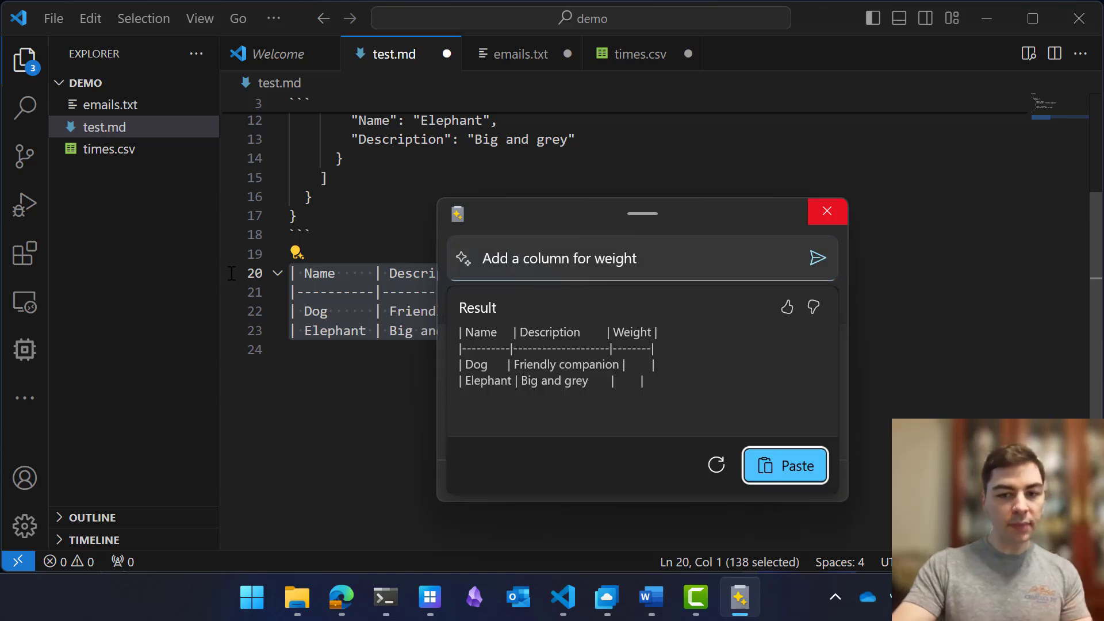
{"action": "key", "text": "Return"}
- Fill the Weight column (Dog 20 kg, Elephant 5000 kg) via 'Fill in values for weight'
{"action": "left_click_drag", "start_coordinate": [636, 332], "coordinate": [169, 275]}
{"action": "key", "text": "super+shift+v"}
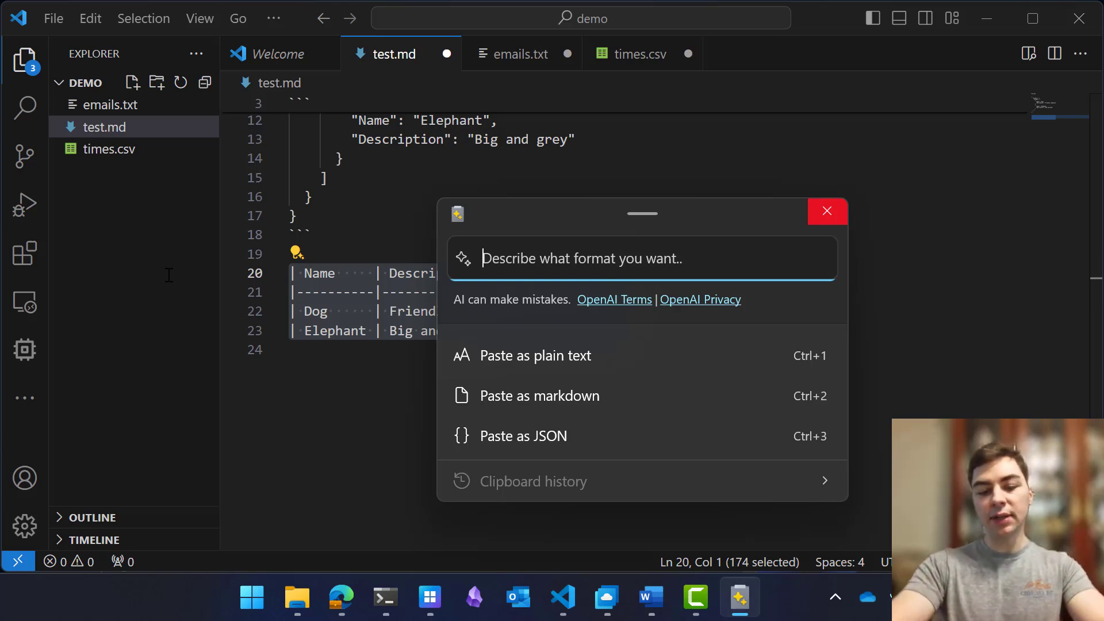
{"action": "type", "text": "Fill in valu"}
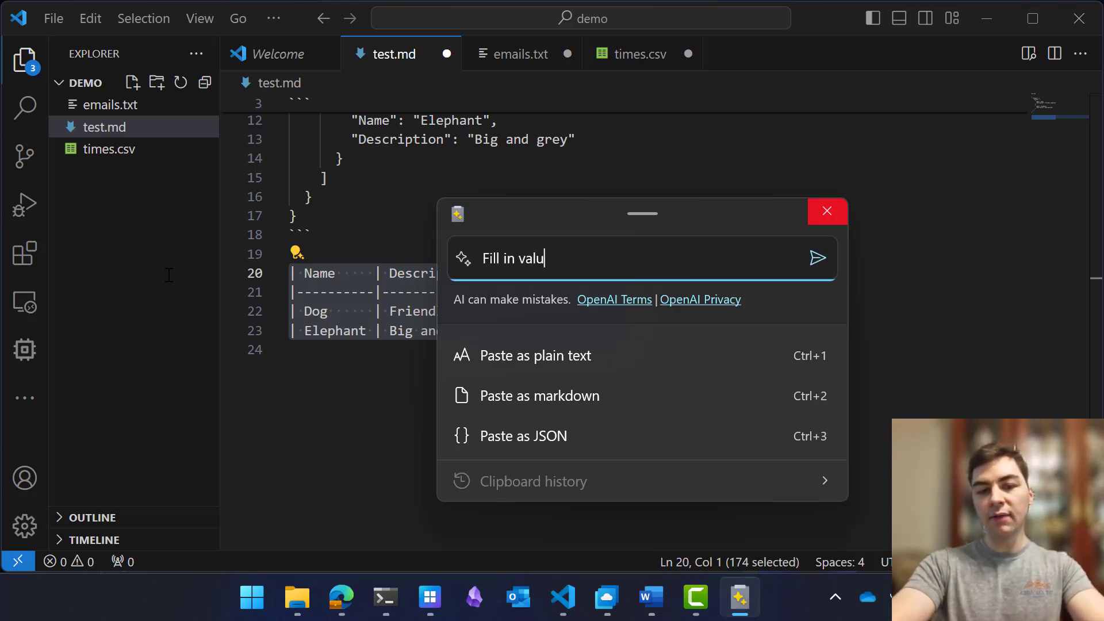
{"action": "type", "text": "es for weight"}
{"action": "key", "text": "Return"}
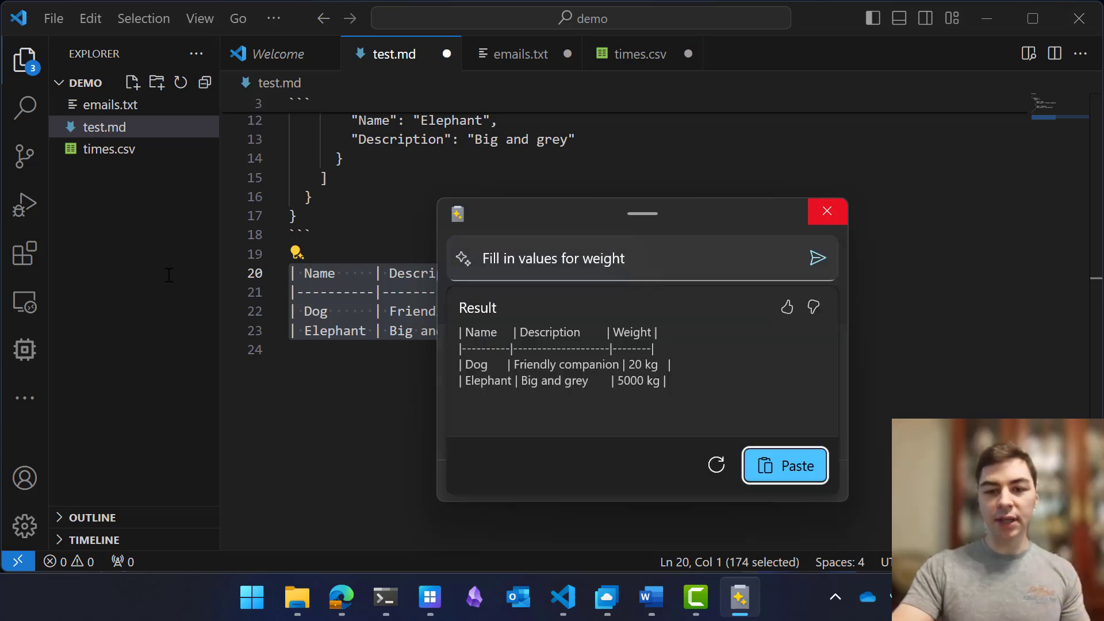
{"action": "key", "text": "Return"}
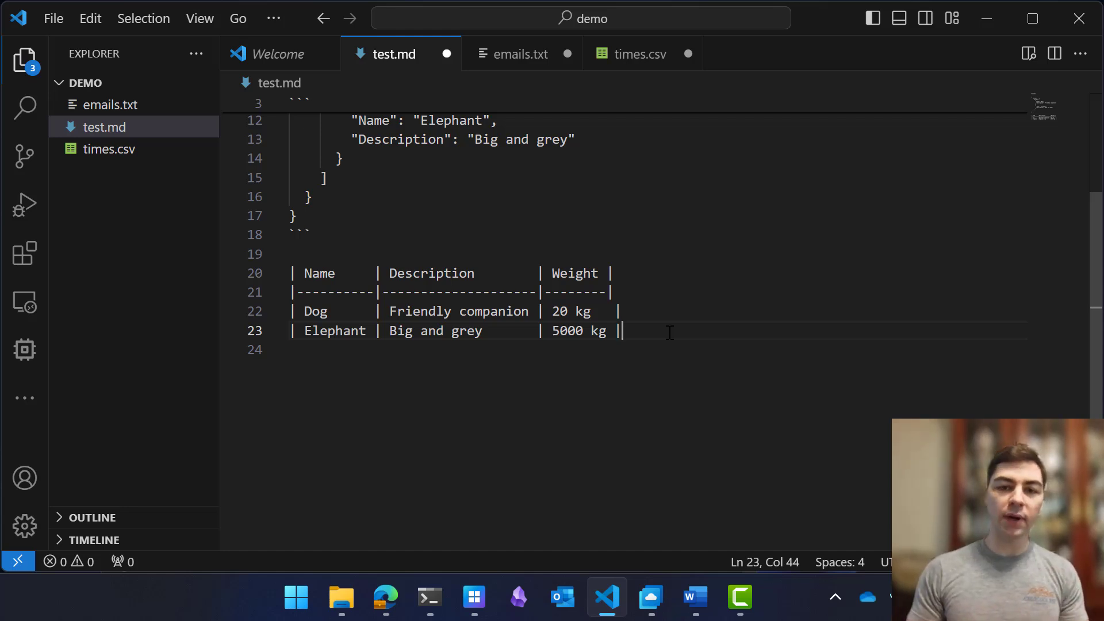
- In emails.txt, inspect the address list and highlight the malformed entries on lines 2 and 6-10
{"action": "left_click", "coordinate": [523, 52]}
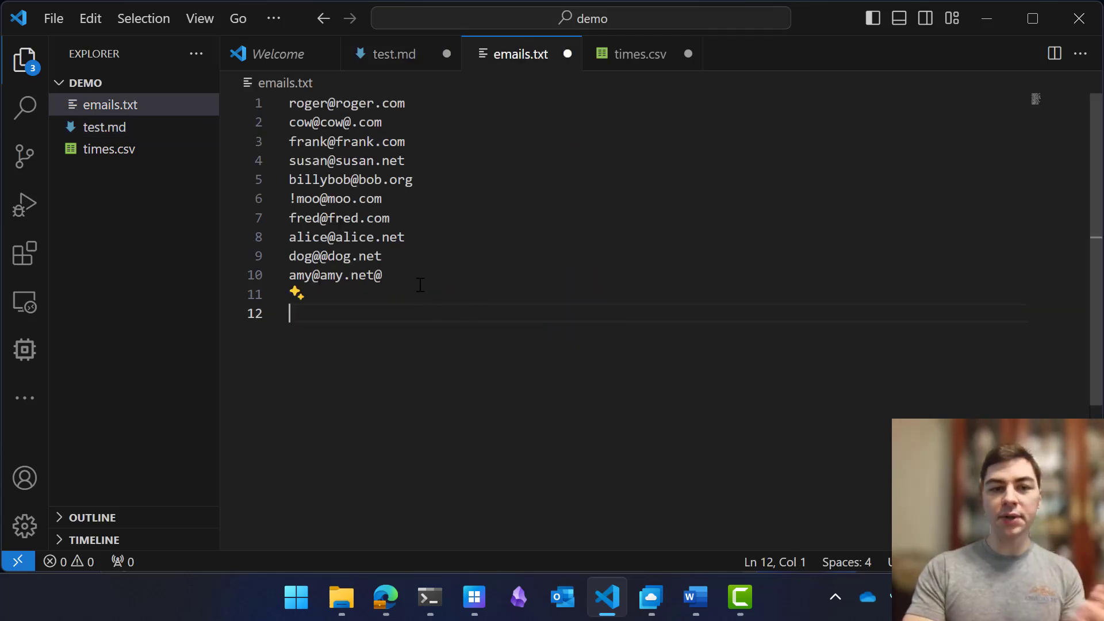
{"action": "left_click", "coordinate": [421, 282]}
{"action": "key", "text": "ctrl+a"}
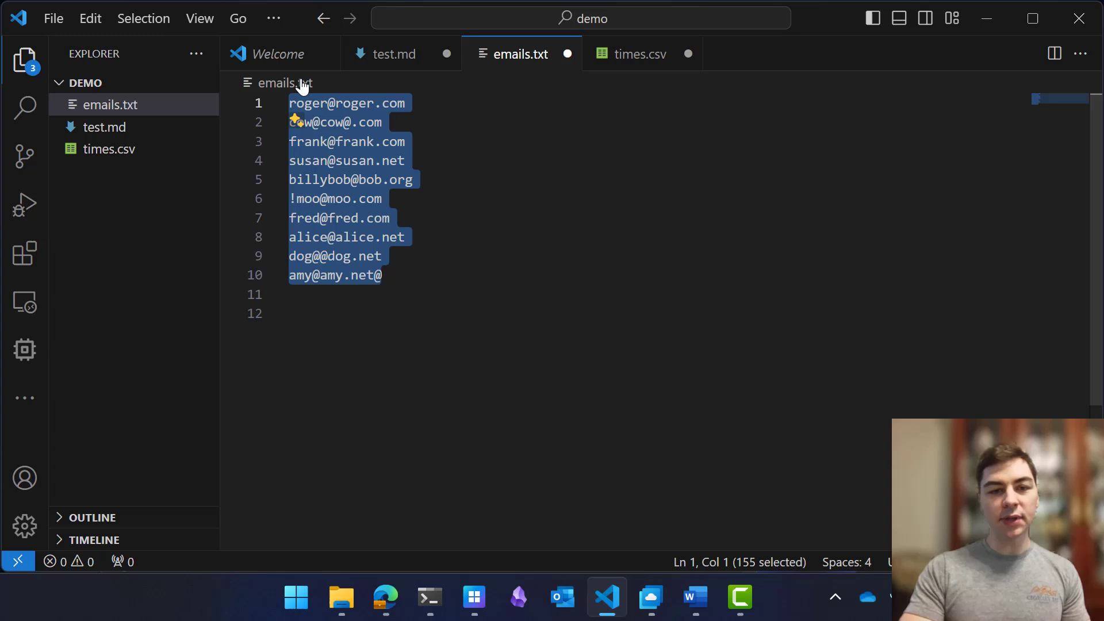
{"action": "left_click", "coordinate": [296, 119]}
{"action": "left_click", "coordinate": [419, 111]}
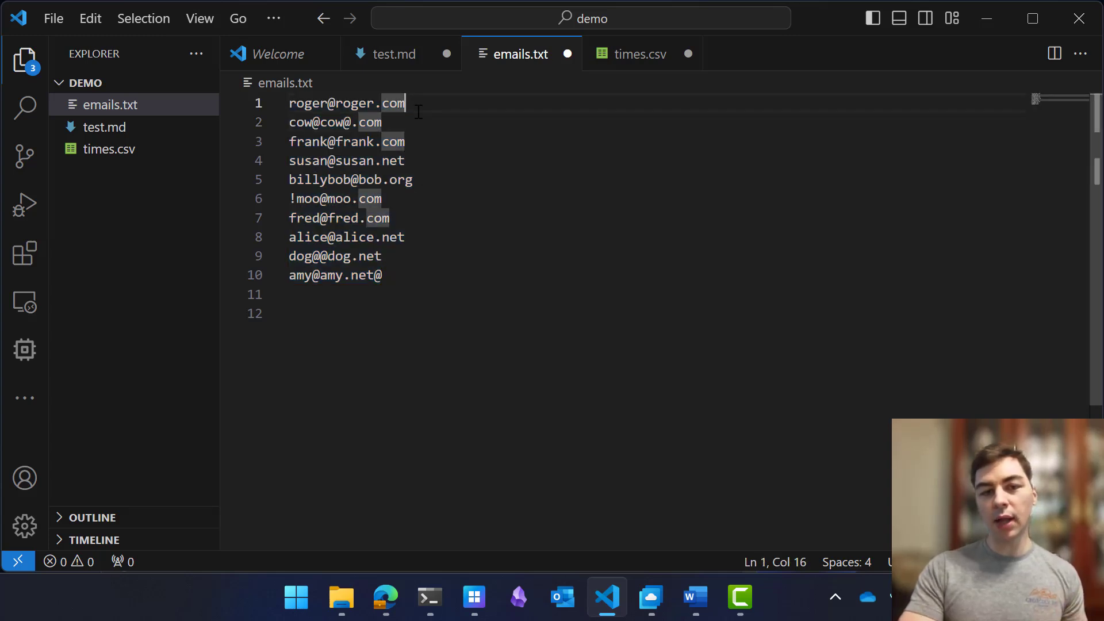
{"action": "left_click", "coordinate": [401, 127]}
{"action": "left_click", "coordinate": [305, 125]}
{"action": "left_click", "coordinate": [342, 125]}
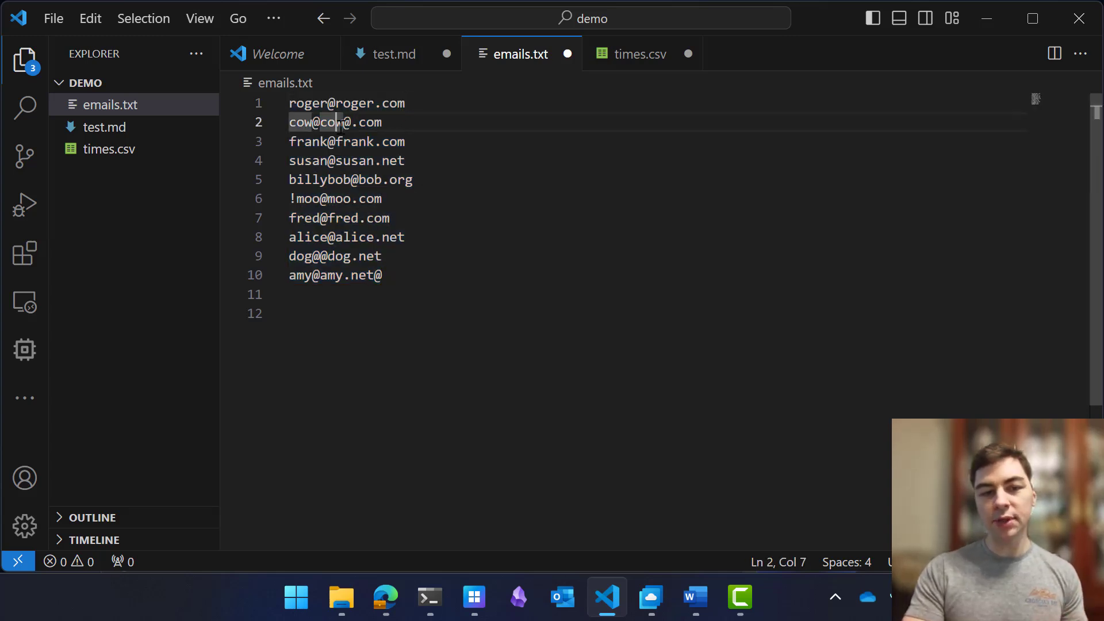
{"action": "left_click_drag", "start_coordinate": [383, 123], "coordinate": [247, 124]}
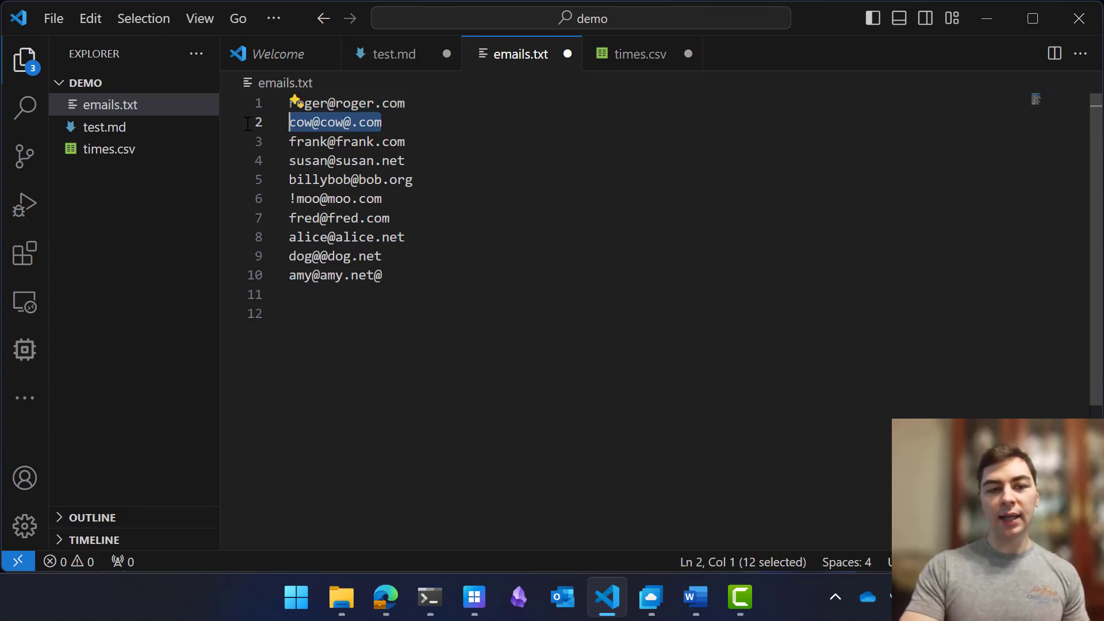
{"action": "left_click", "coordinate": [414, 179]}
{"action": "left_click", "coordinate": [382, 199]}
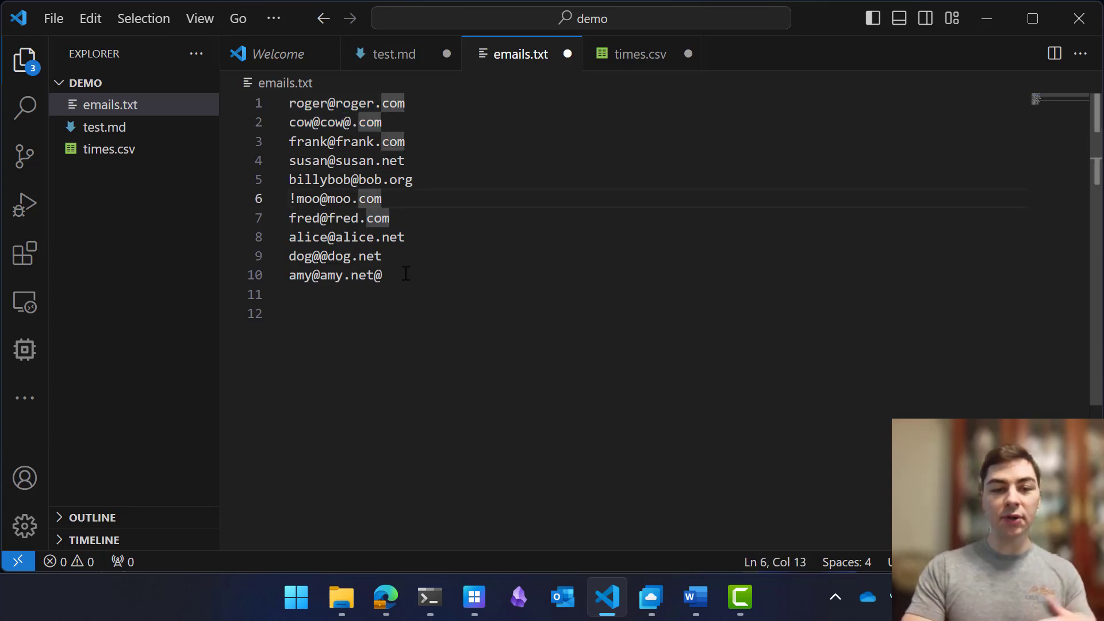
{"action": "left_click_drag", "start_coordinate": [402, 275], "coordinate": [216, 122]}
- Paste only the valid addresses below the list using the 'Remove incorrect emails' request
{"action": "left_click", "coordinate": [455, 348]}
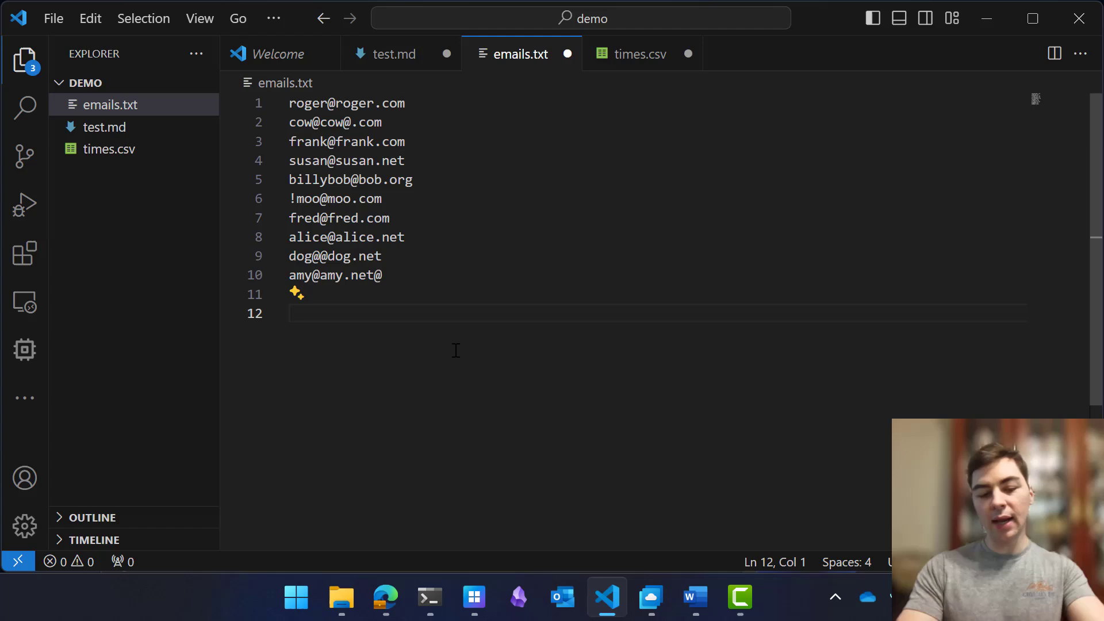
{"action": "key", "text": "super+shift+v"}
{"action": "type", "text": "Remov"}
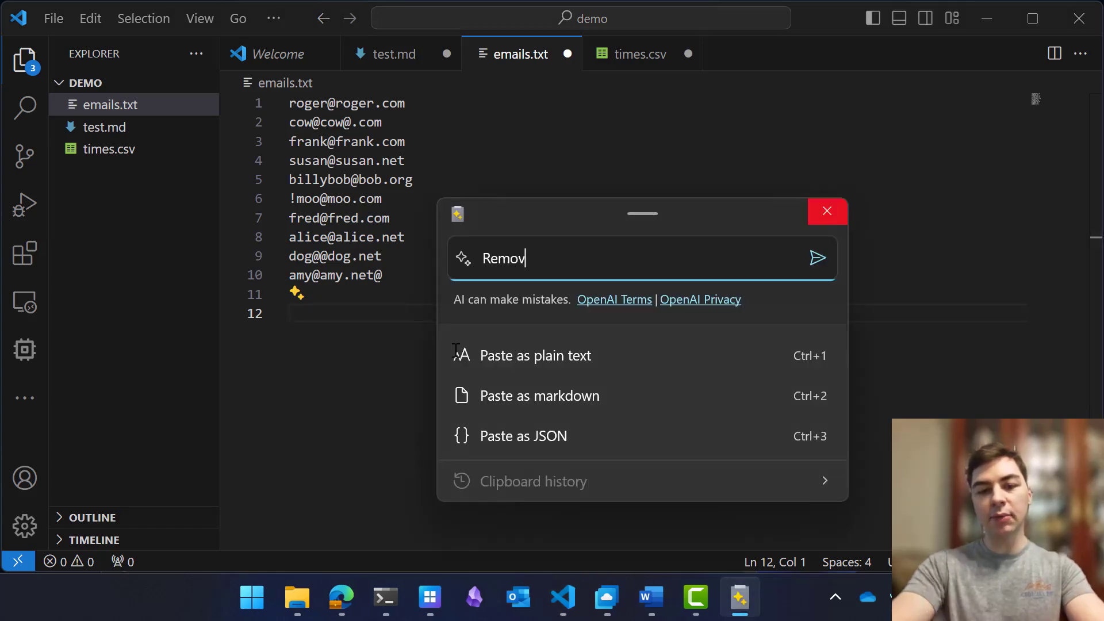
{"action": "type", "text": "e incorrect emails"}
{"action": "key", "text": "Return"}
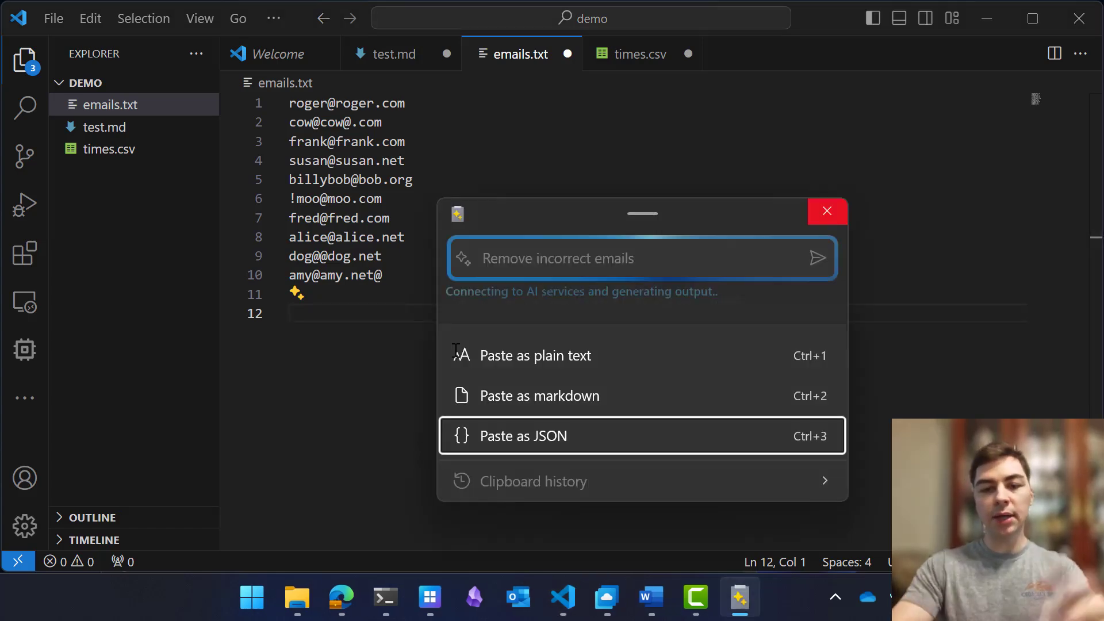
{"action": "key", "text": "Return"}
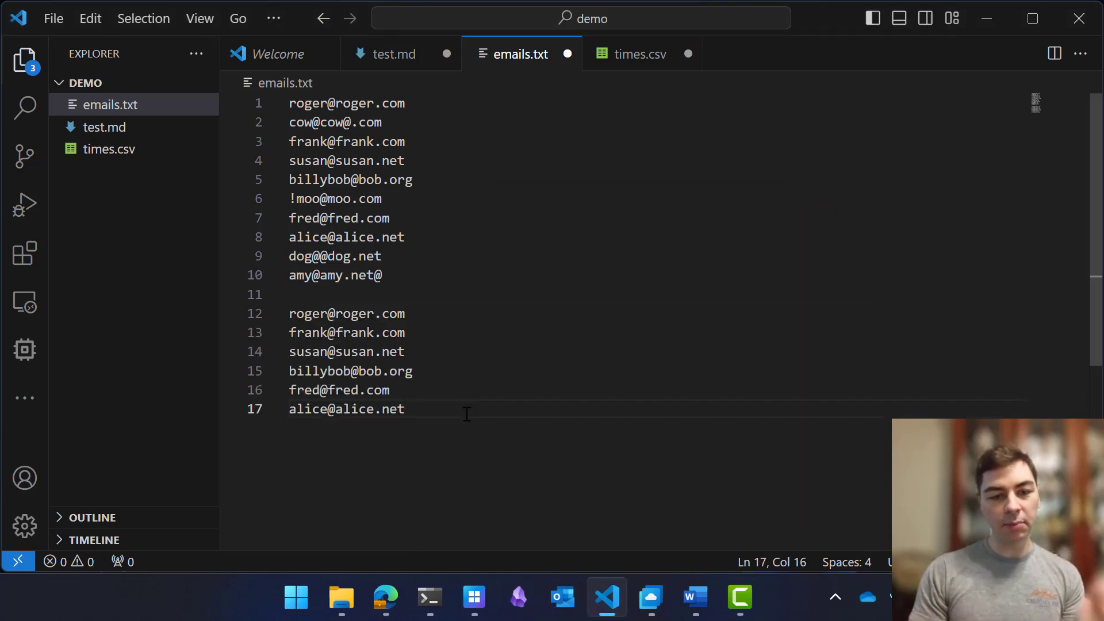
- Point out the invalid address remaining on line 10 of the original list
{"action": "left_click", "coordinate": [406, 282]}
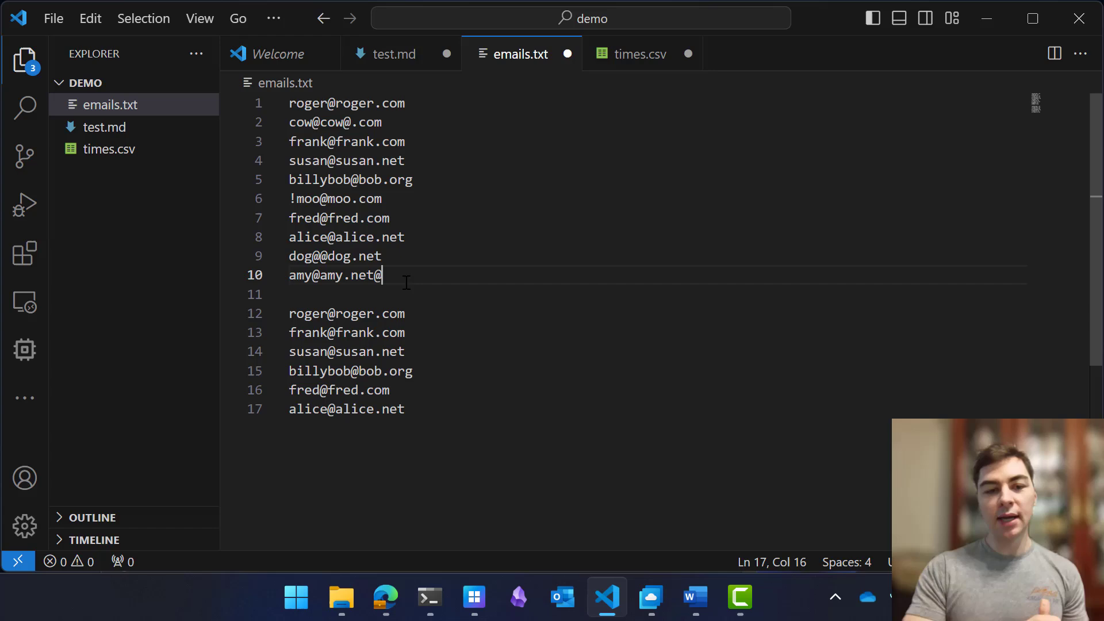
{"action": "key", "text": "shift+Home"}
{"action": "left_click", "coordinate": [444, 273]}
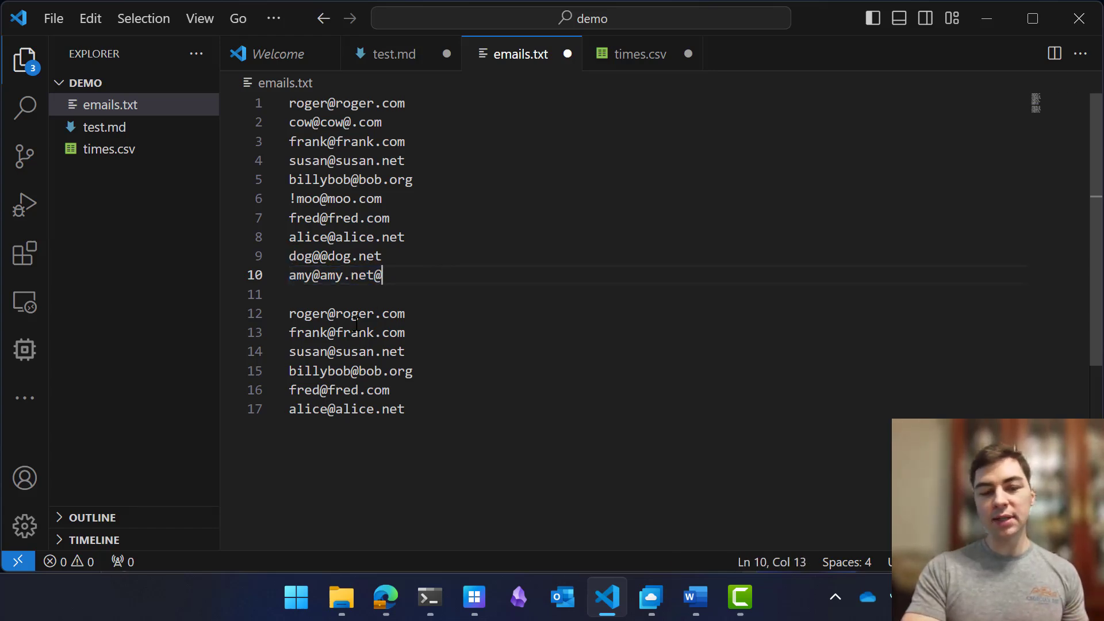
- Review the pasted valid addresses, then open the empty times.csv and bring up the terminal
{"action": "left_click", "coordinate": [429, 420]}
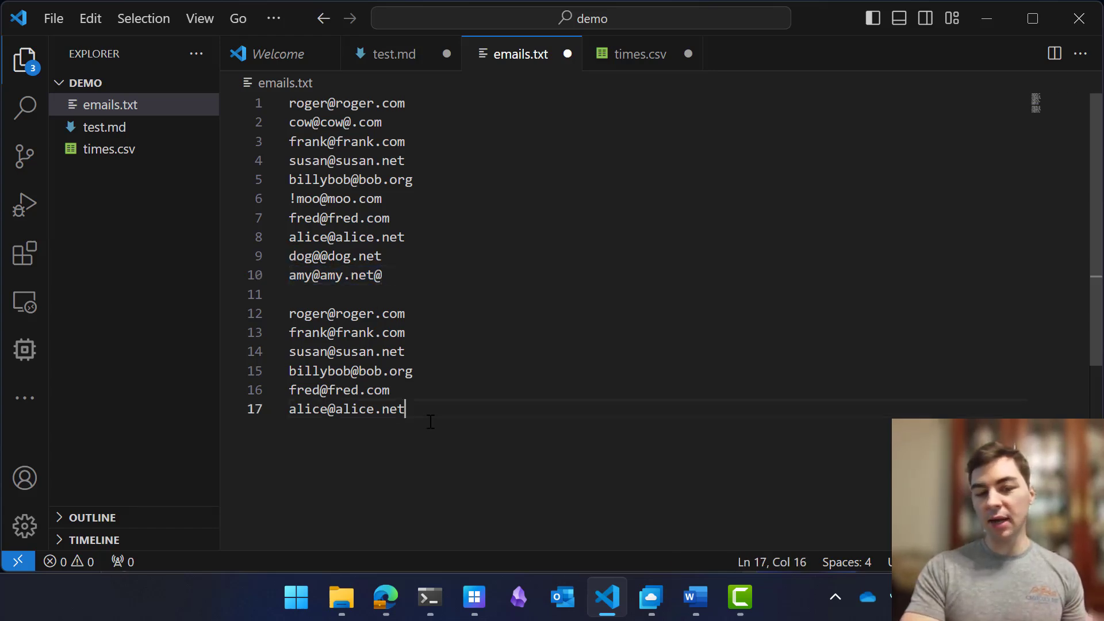
{"action": "left_click", "coordinate": [328, 238]}
{"action": "left_click", "coordinate": [339, 255]}
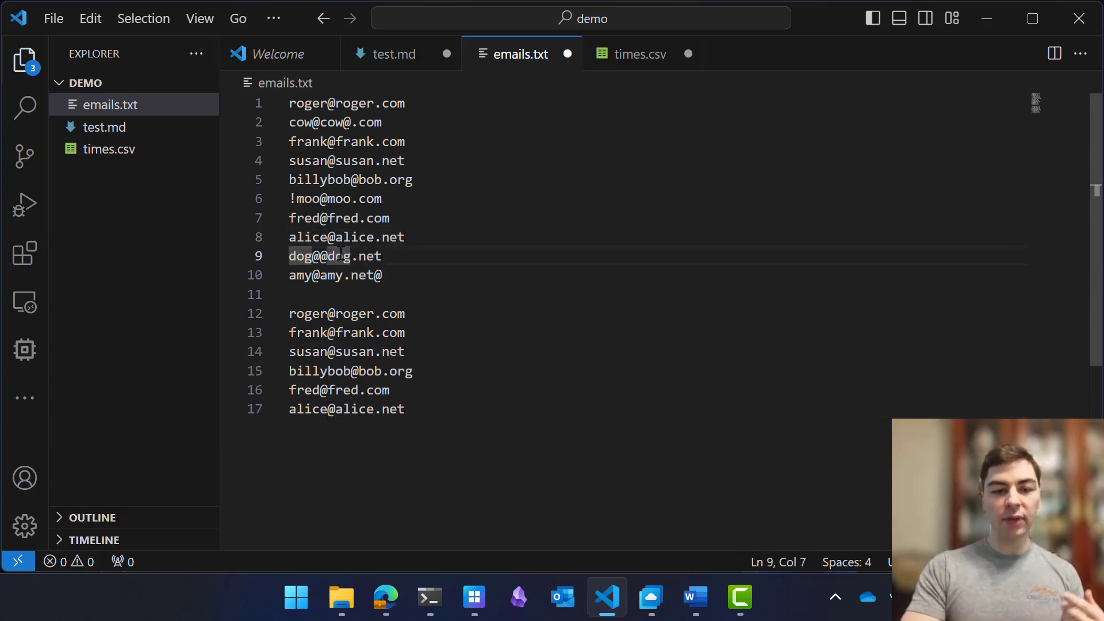
{"action": "left_click", "coordinate": [500, 390]}
{"action": "left_click", "coordinate": [656, 56]}
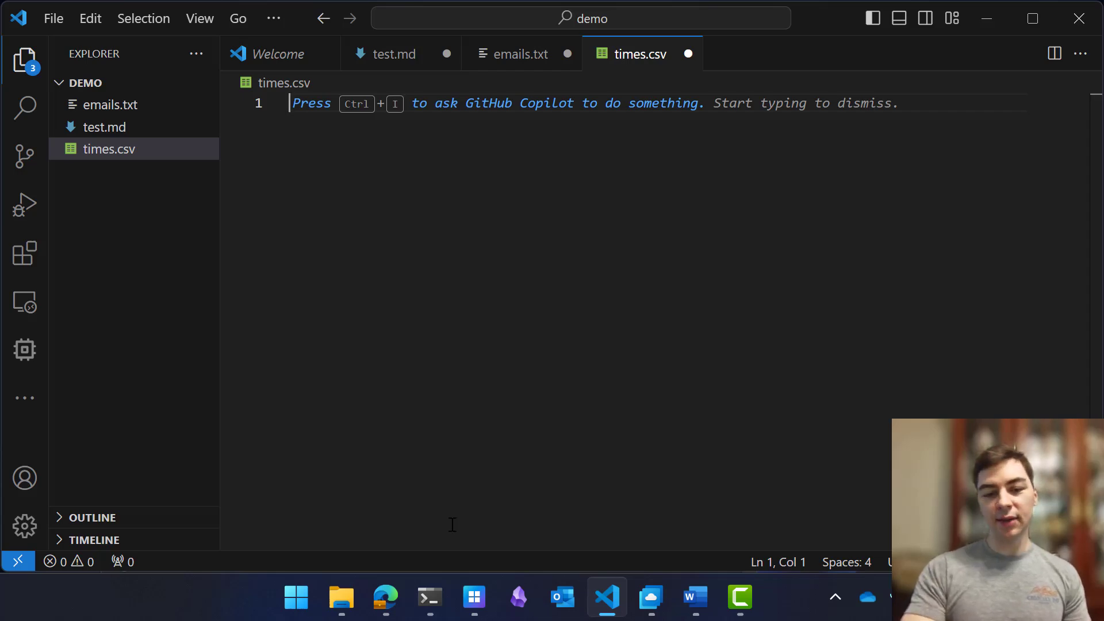
{"action": "left_click", "coordinate": [430, 597]}
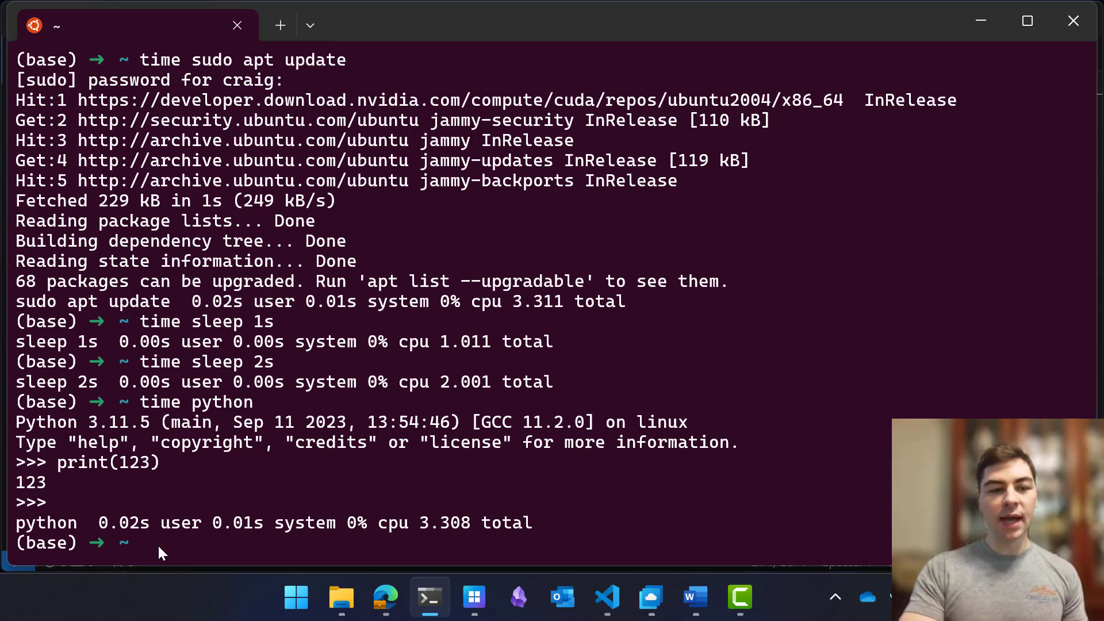
- Highlight the timed apt update command and its total time in the terminal, then return to VS Code
{"action": "left_click_drag", "start_coordinate": [142, 60], "coordinate": [381, 63]}
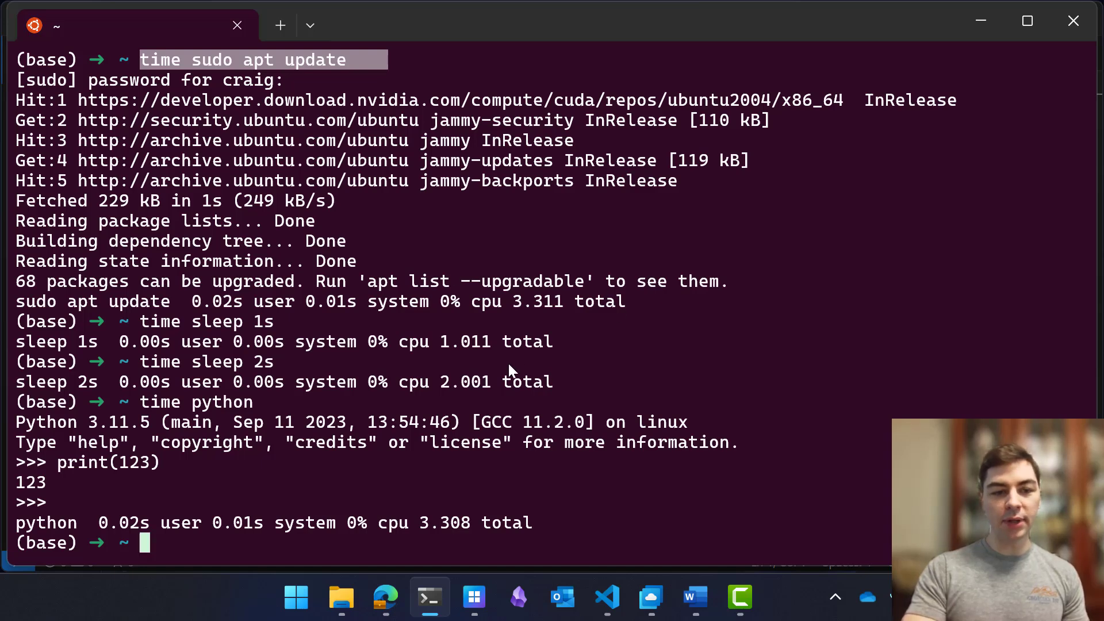
{"action": "left_click_drag", "start_coordinate": [514, 295], "coordinate": [658, 298]}
{"action": "left_click", "coordinate": [658, 297]}
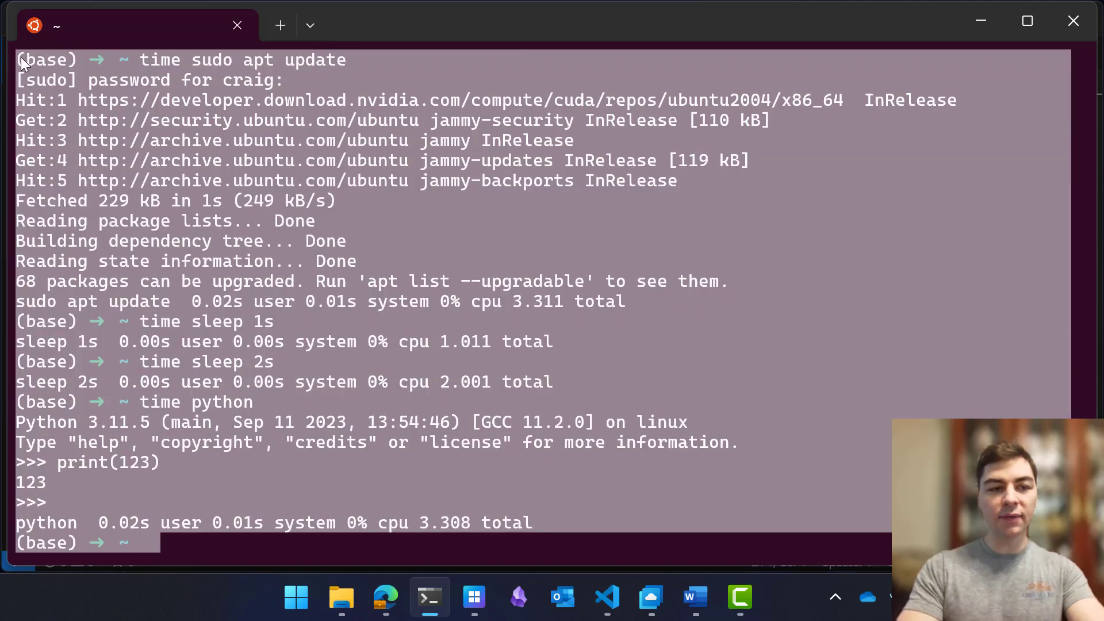
{"action": "key", "text": "alt+Tab"}
- Replace the raw terminal output in times.csv with an AI-generated command,total_time CSV
{"action": "key", "text": "ctrl+v"}
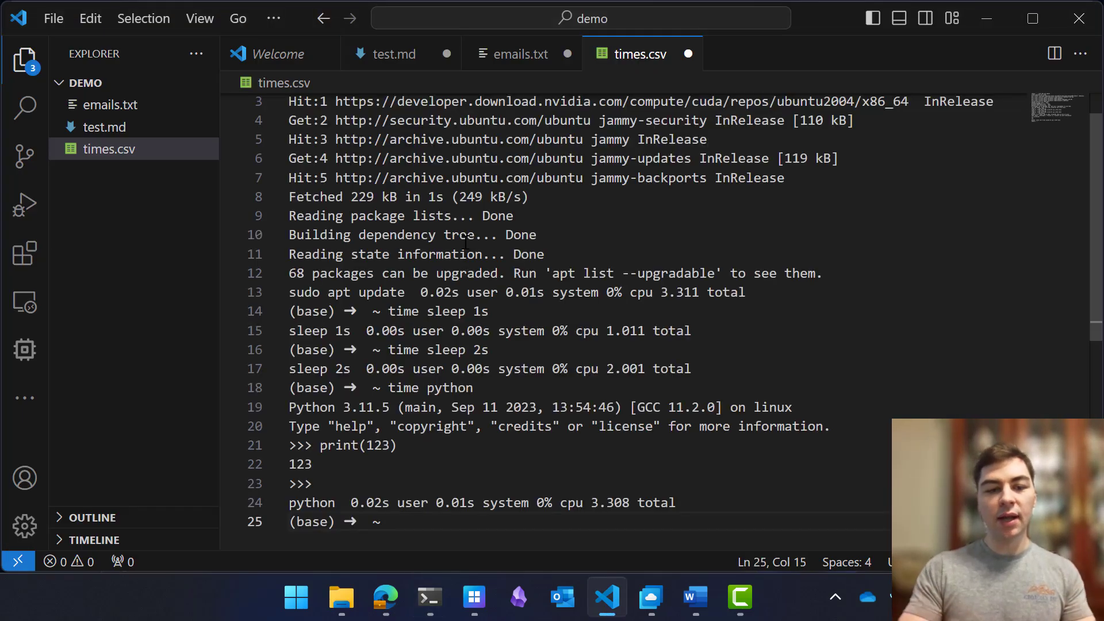
{"action": "scroll", "coordinate": [465, 242], "scroll_direction": "up", "scroll_amount": 1}
{"action": "key", "text": "ctrl+a"}
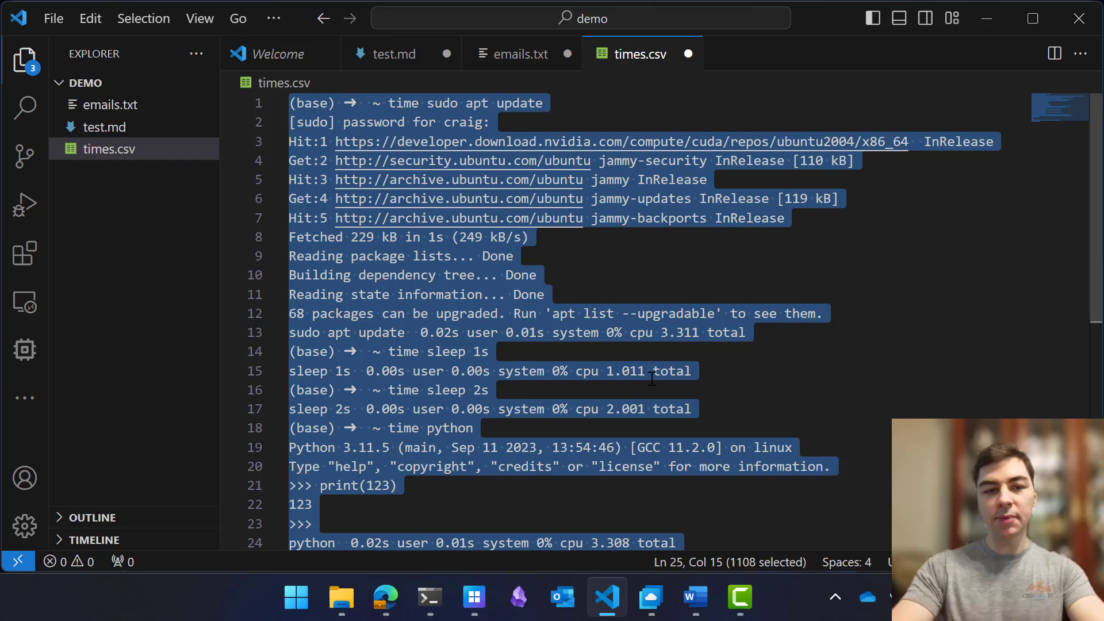
{"action": "key", "text": "BackSpace"}
{"action": "key", "text": "super+shift+v"}
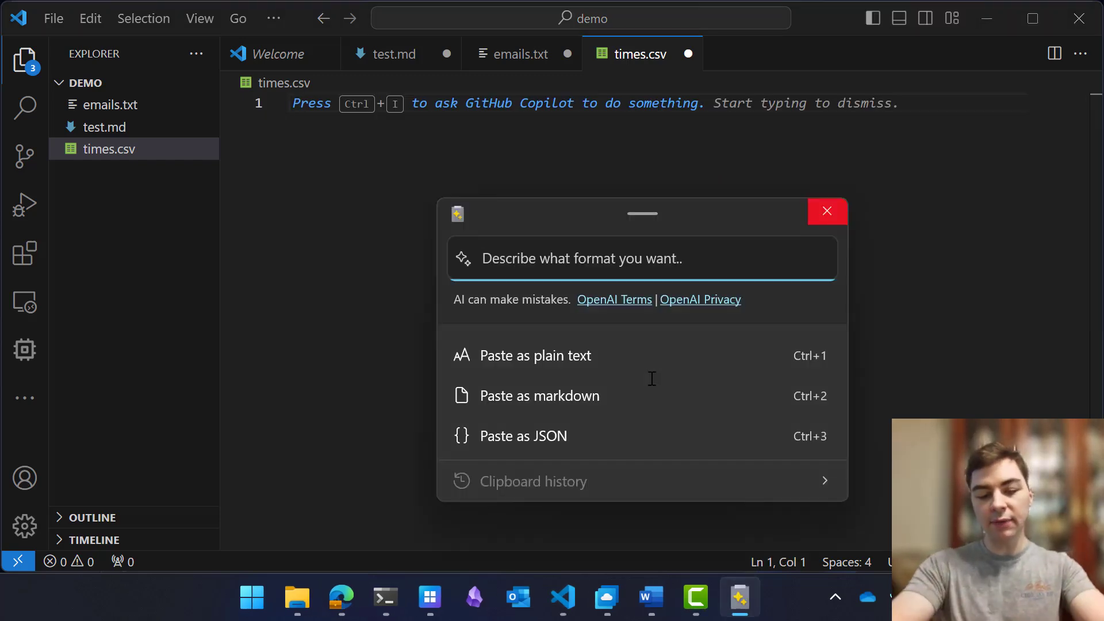
{"action": "type", "text": "Output as "}
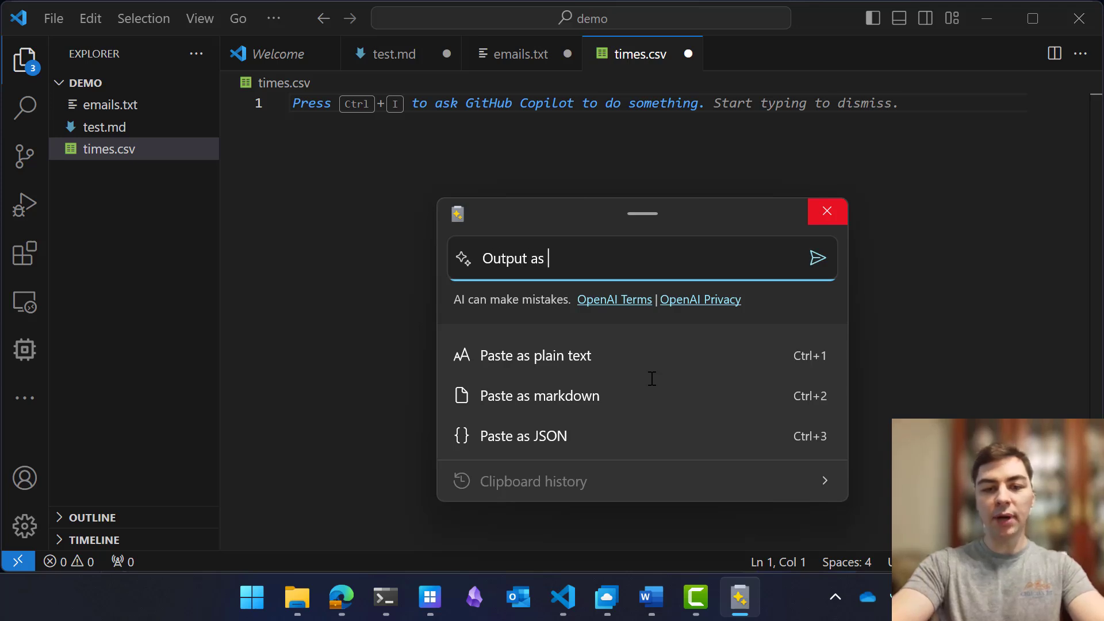
{"action": "type", "text": "csv file, first colum"}
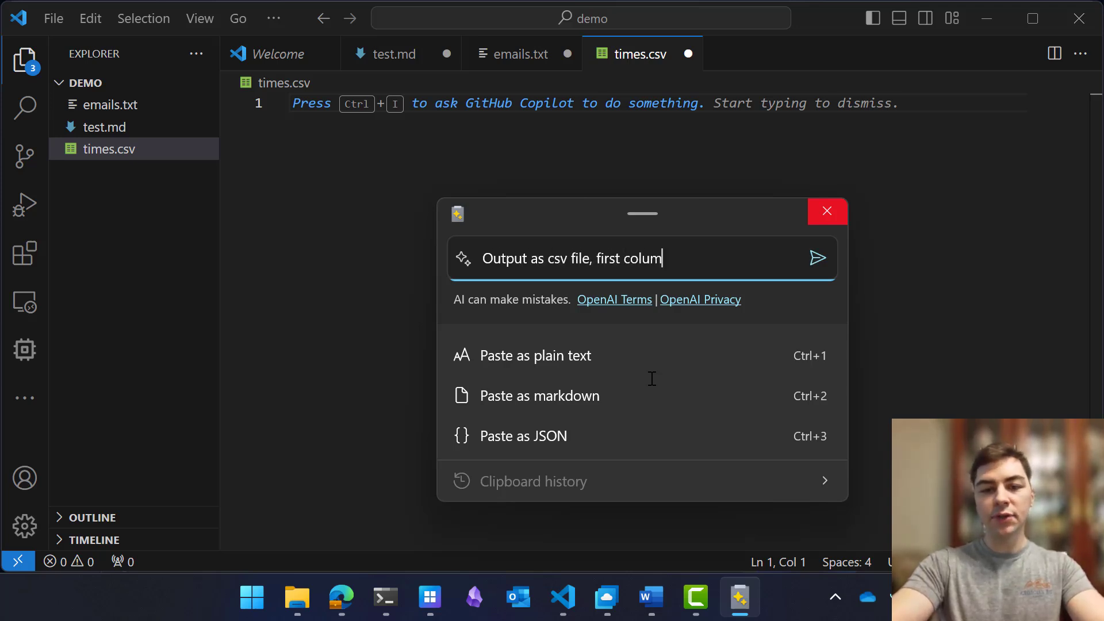
{"action": "type", "text": "n is command and s"}
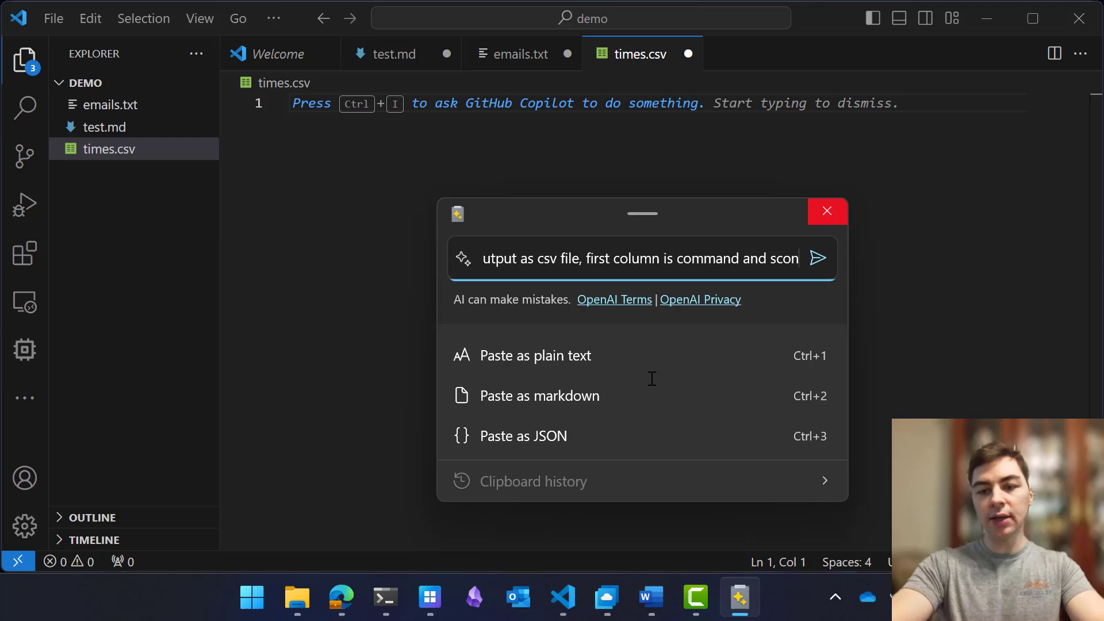
{"action": "type", "text": "econd colum"}
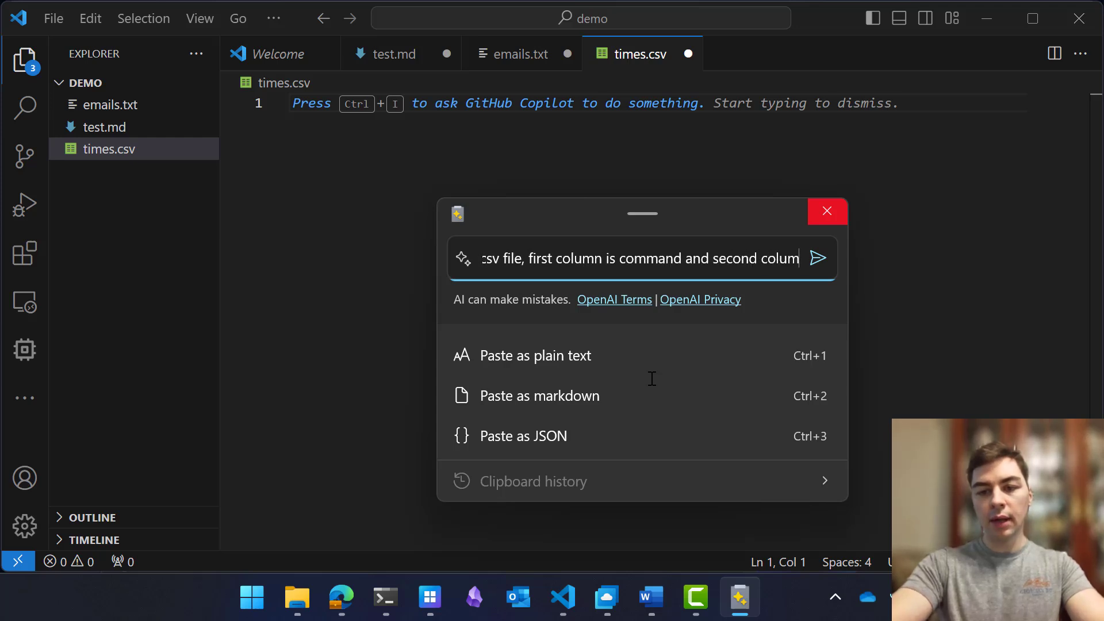
{"action": "type", "text": "n is total time taken in seconds"}
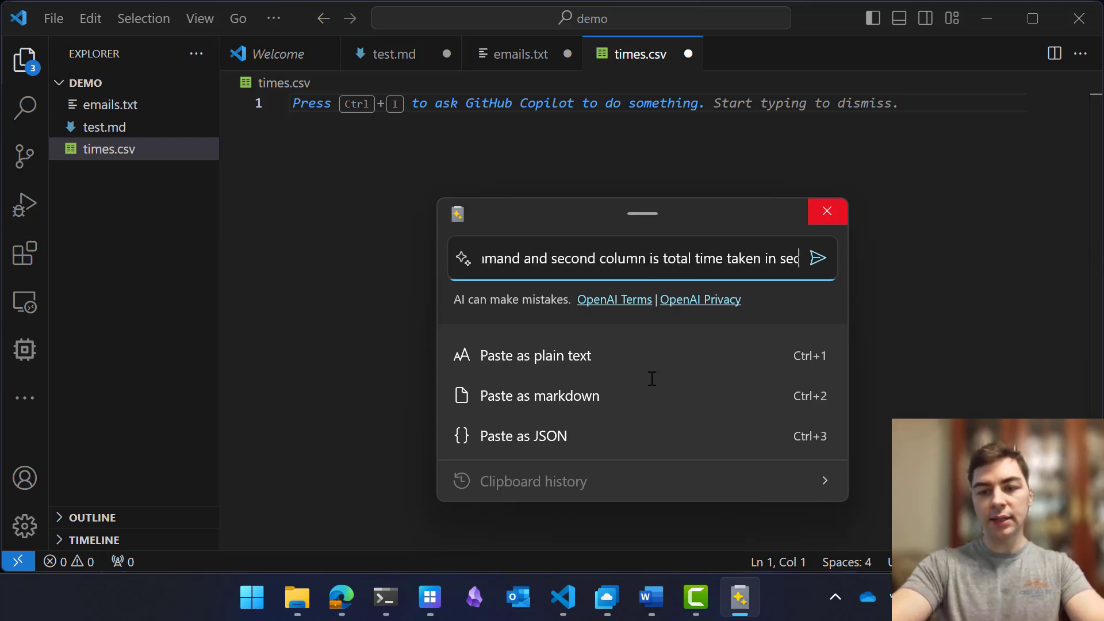
{"action": "key", "text": "Return"}
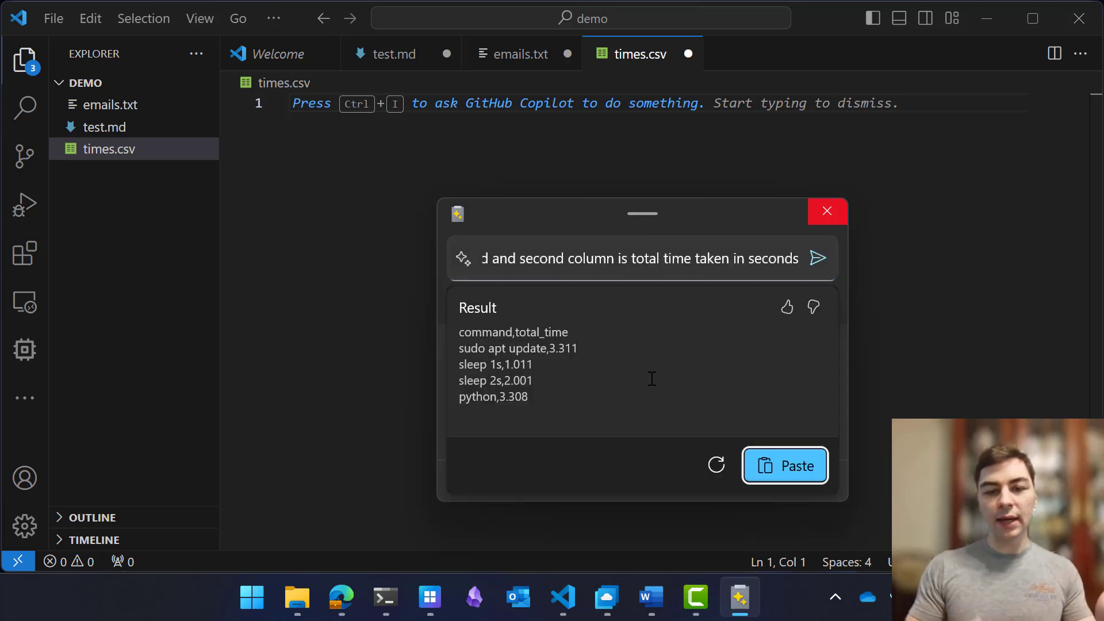
{"action": "key", "text": "Return"}
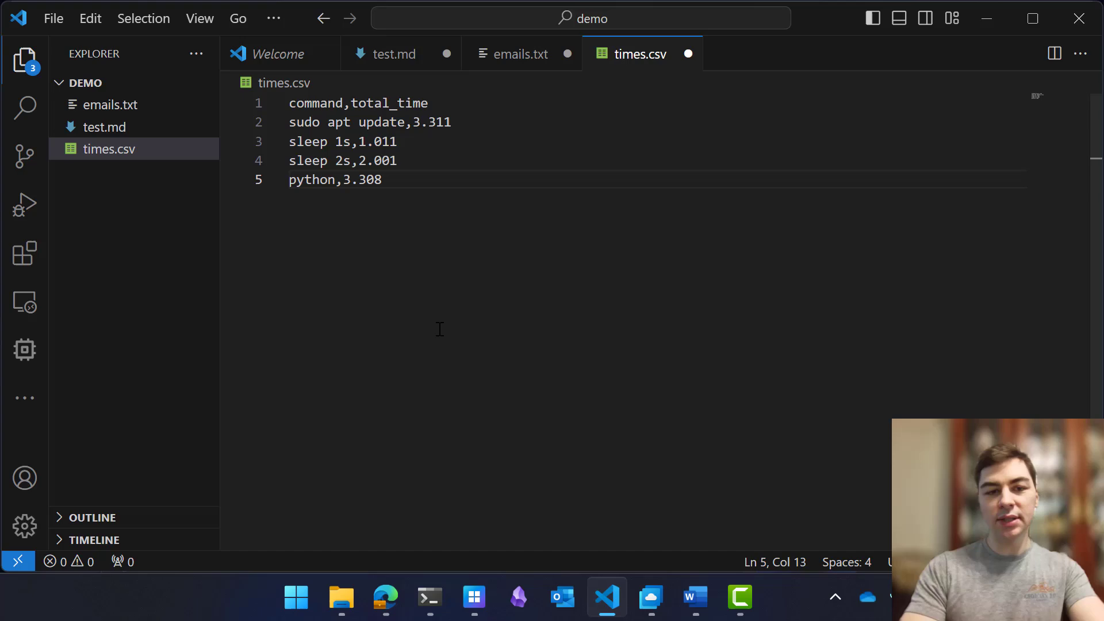
- Copy the python total time 3.308 from the terminal and return to times.csv
{"action": "key", "text": "alt+Tab"}
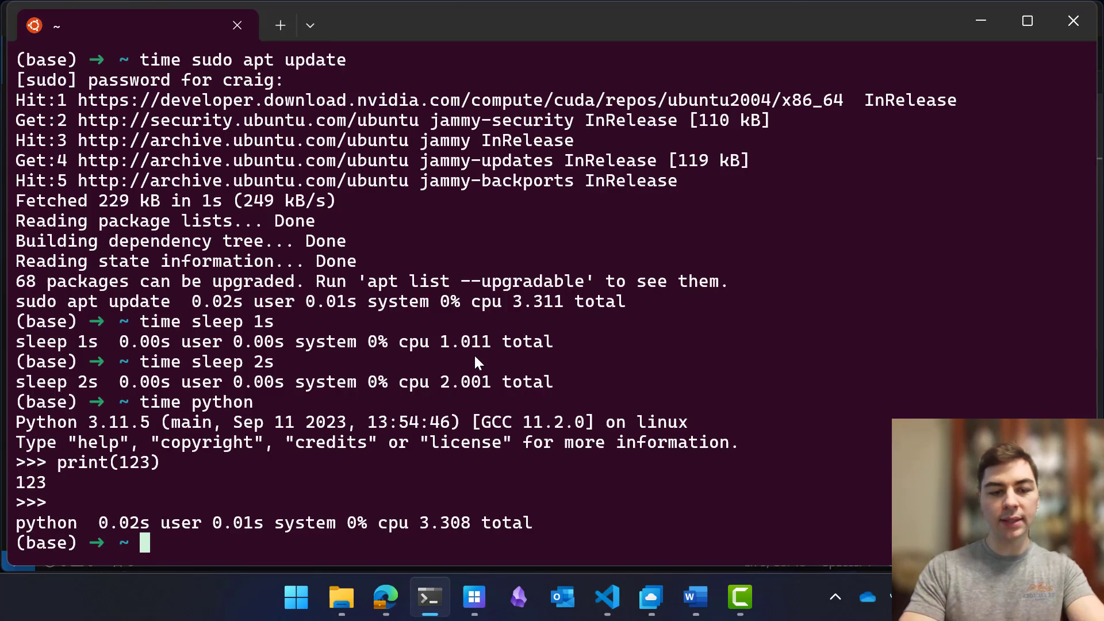
{"action": "left_click_drag", "start_coordinate": [419, 527], "coordinate": [472, 525]}
{"action": "key", "text": "ctrl+c"}
{"action": "key", "text": "alt+Tab"}
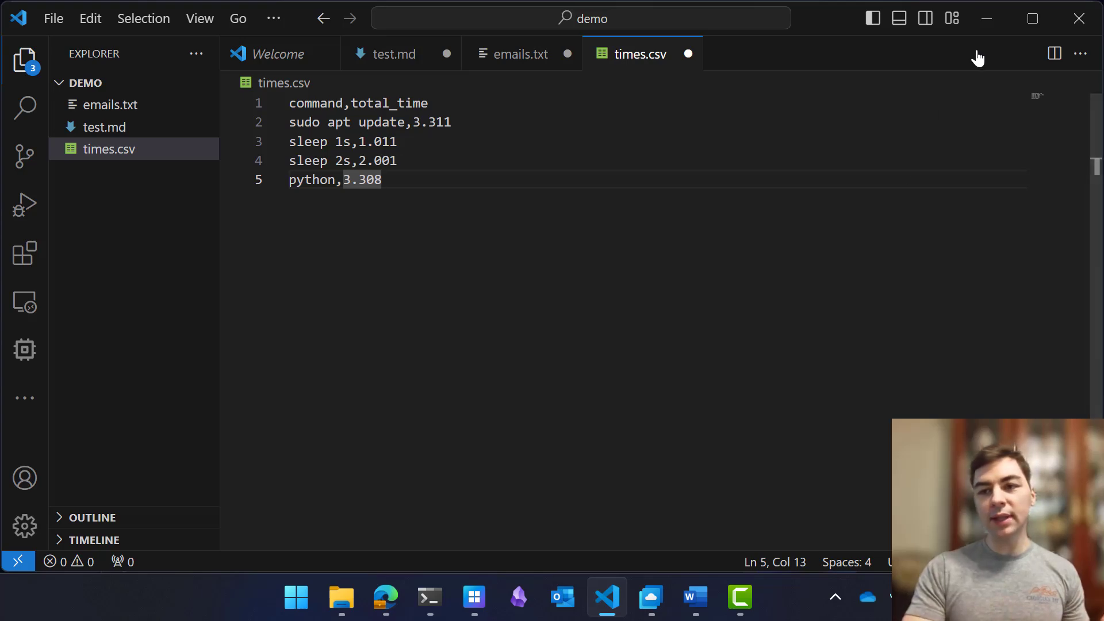
- View the Store's PowerToys page, then open PowerToys Settings from the tray icon menu
{"action": "key", "text": "alt+Tab"}
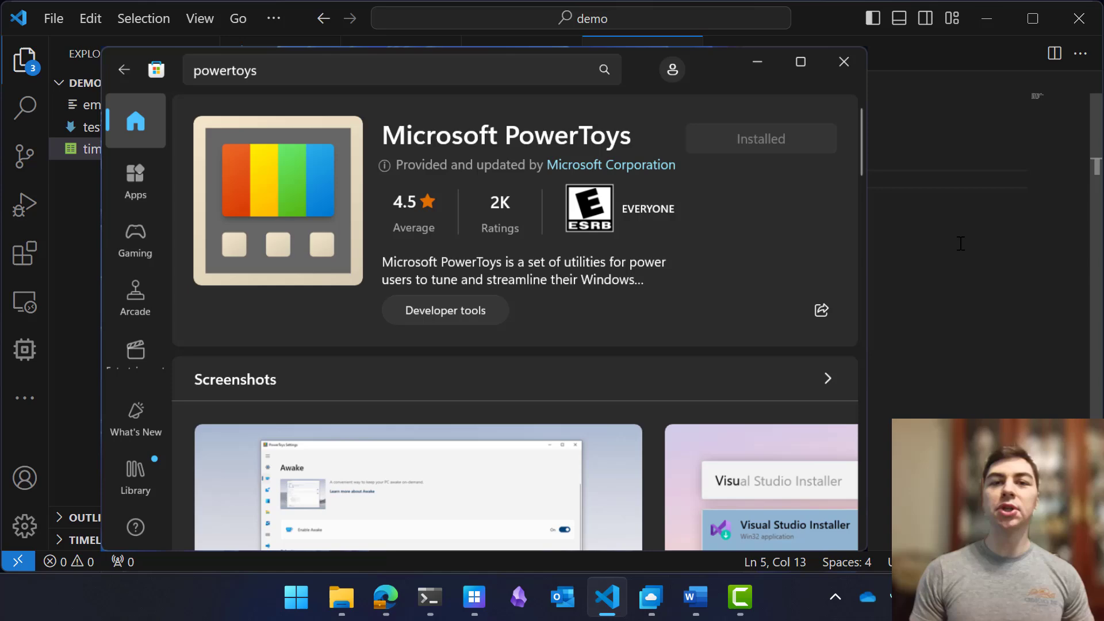
{"action": "key", "text": "alt+Tab"}
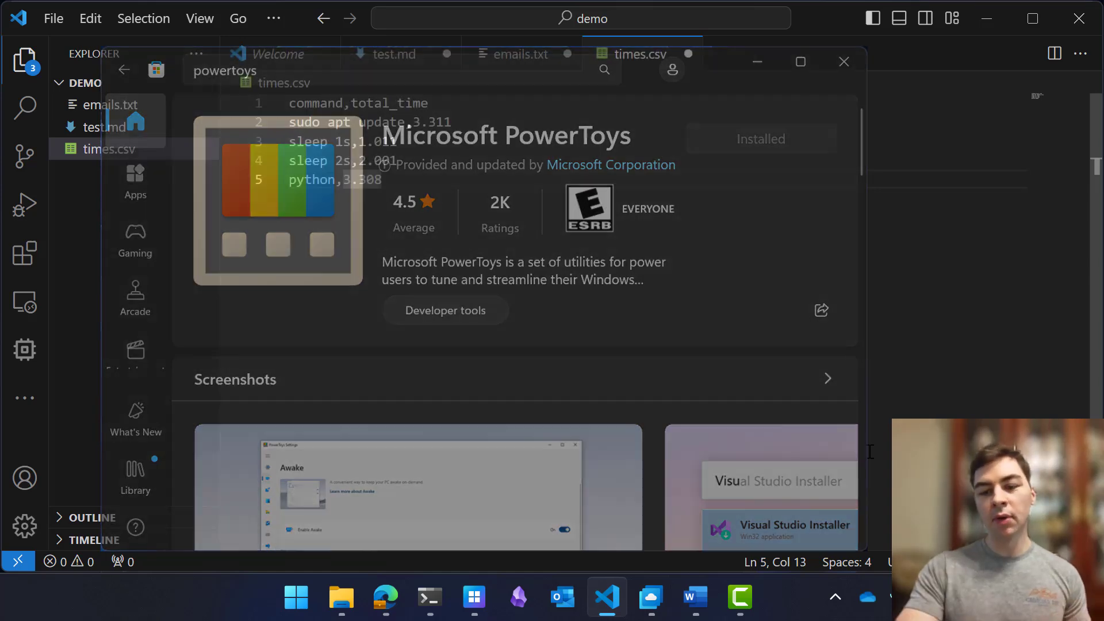
{"action": "left_click", "coordinate": [836, 597]}
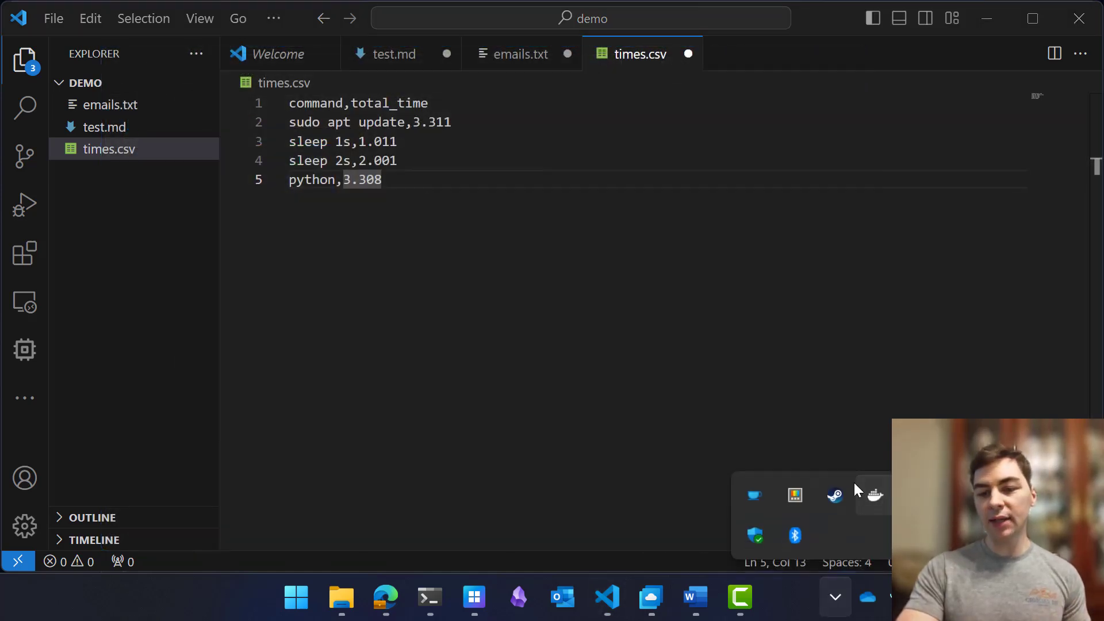
{"action": "right_click", "coordinate": [788, 498]}
{"action": "left_click", "coordinate": [743, 407]}
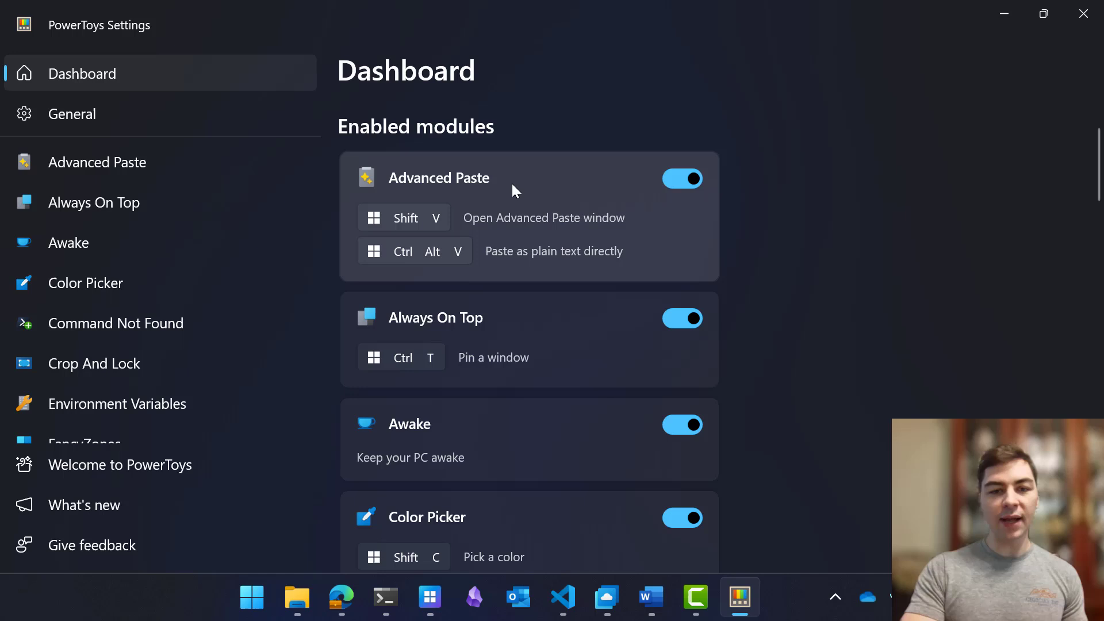
- Open the Advanced Paste page and scroll down through Paste with AI to the Shortcuts section
{"action": "left_click", "coordinate": [513, 184]}
{"action": "scroll", "coordinate": [841, 326], "scroll_direction": "down", "scroll_amount": 3}
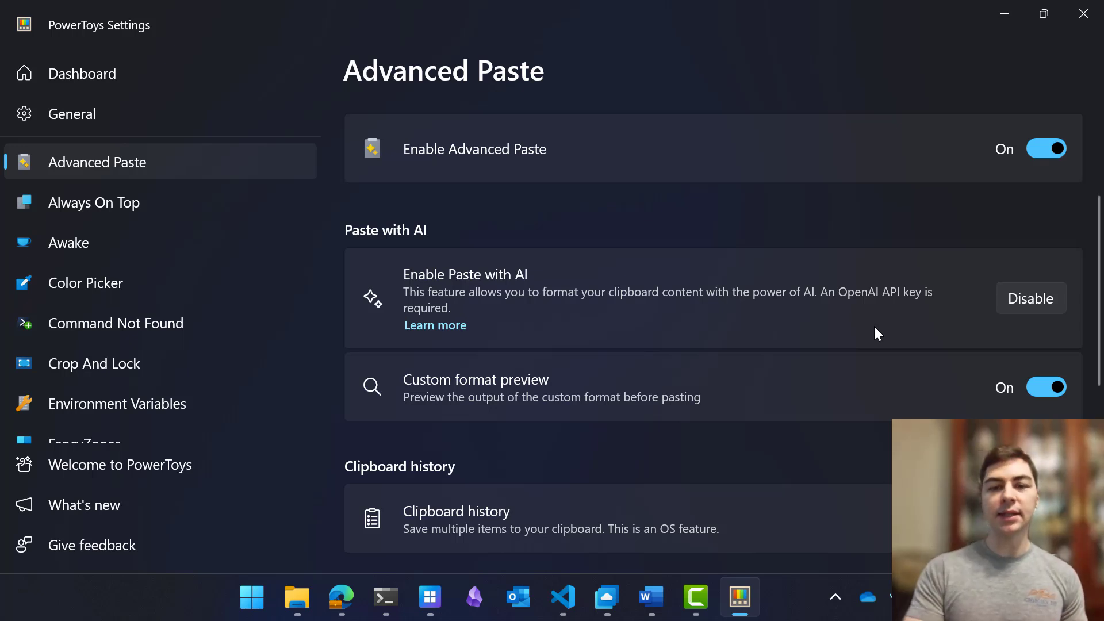
{"action": "scroll", "coordinate": [875, 328], "scroll_direction": "down", "scroll_amount": 3}
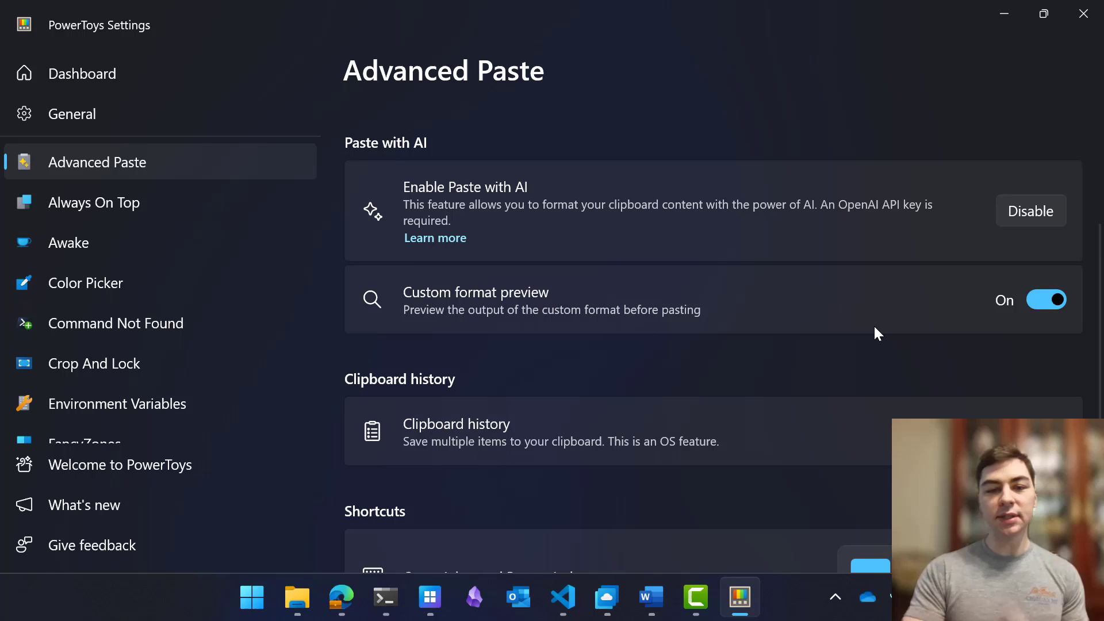
{"action": "scroll", "coordinate": [874, 324], "scroll_direction": "down", "scroll_amount": 5}
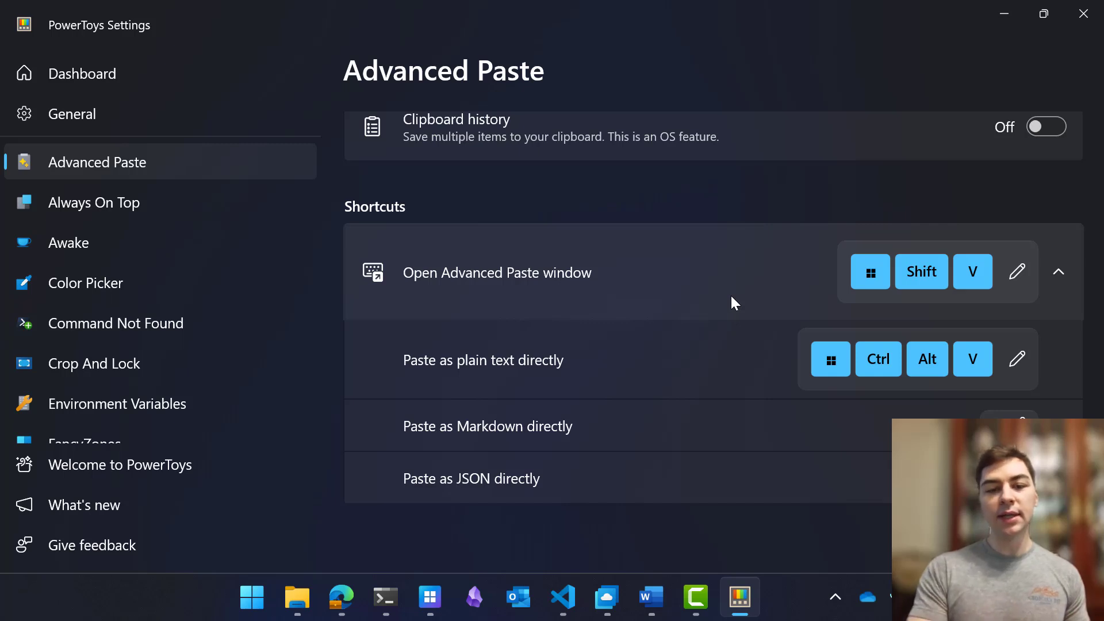
{"action": "scroll", "coordinate": [730, 296], "scroll_direction": "down", "scroll_amount": 1}
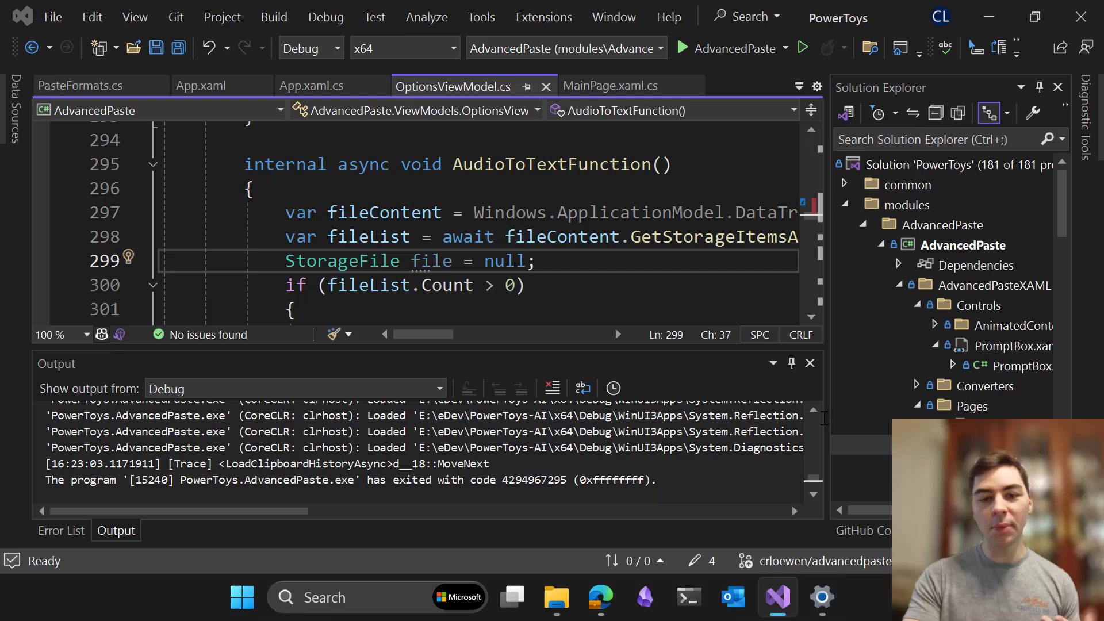
- Place the cursor at the end of line 300 and launch AdvancedPaste under the debugger
{"action": "left_click", "coordinate": [689, 285]}
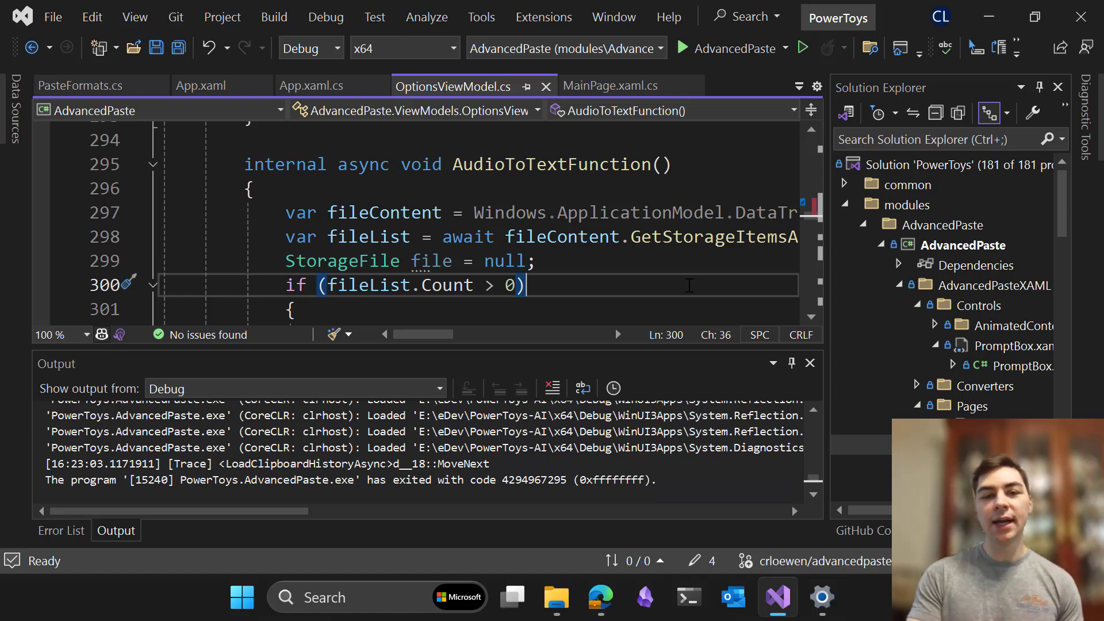
{"action": "left_click", "coordinate": [729, 55]}
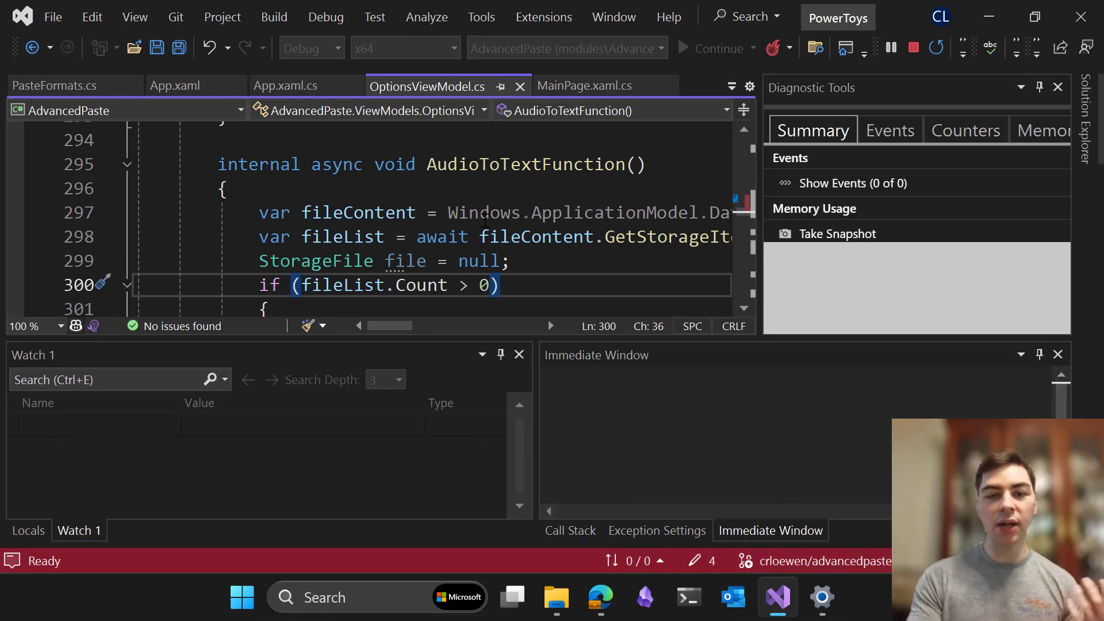
- Open Advanced Paste with Win+Shift+V, find the dimmed Paste audio to text option, then close it
{"action": "key", "text": "super+shift+v"}
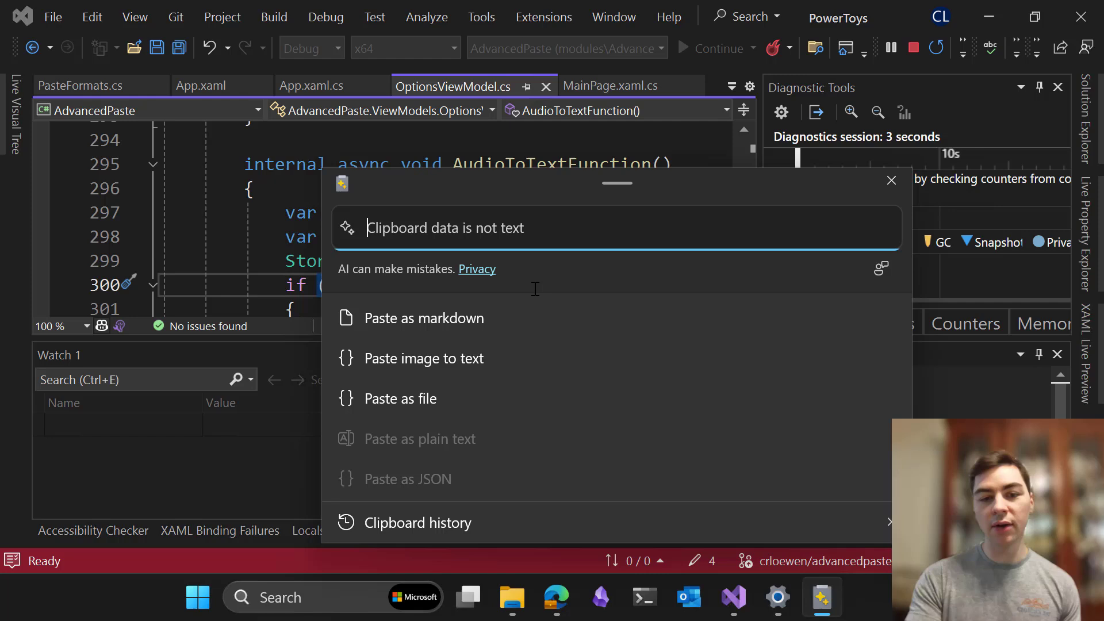
{"action": "scroll", "coordinate": [477, 402], "scroll_direction": "down", "scroll_amount": 1}
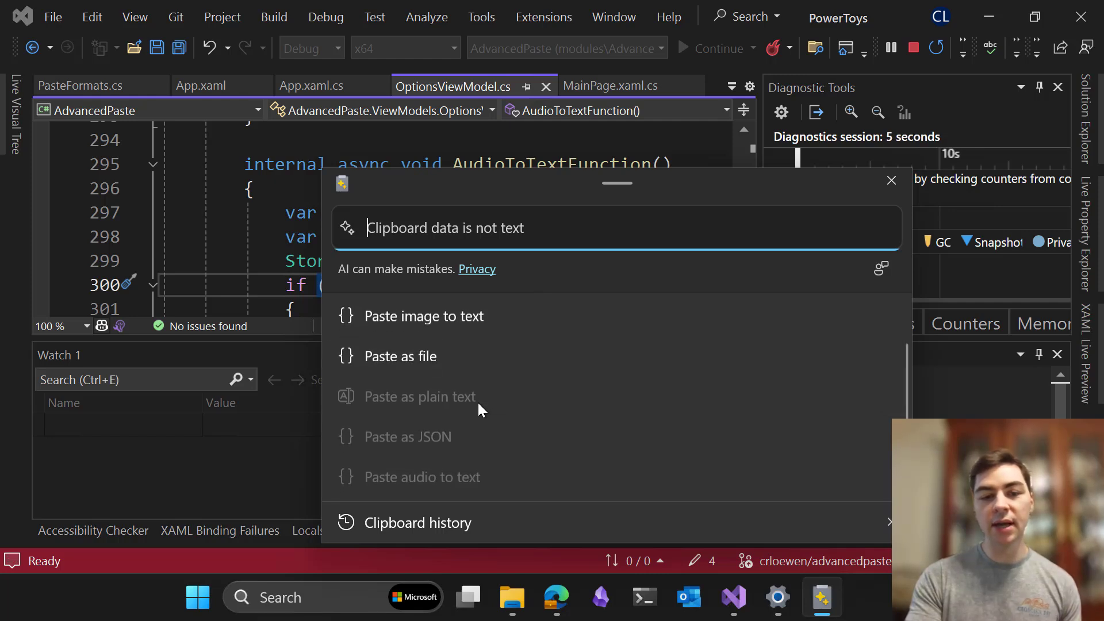
{"action": "scroll", "coordinate": [477, 401], "scroll_direction": "up", "scroll_amount": 1}
{"action": "scroll", "coordinate": [535, 393], "scroll_direction": "down", "scroll_amount": 1}
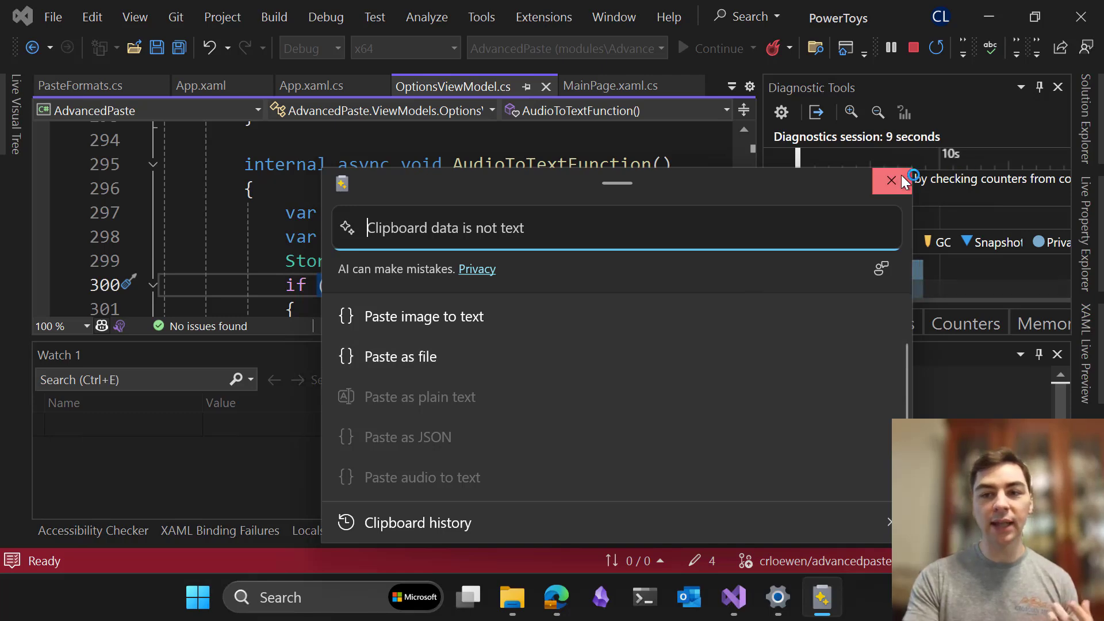
{"action": "left_click", "coordinate": [880, 51]}
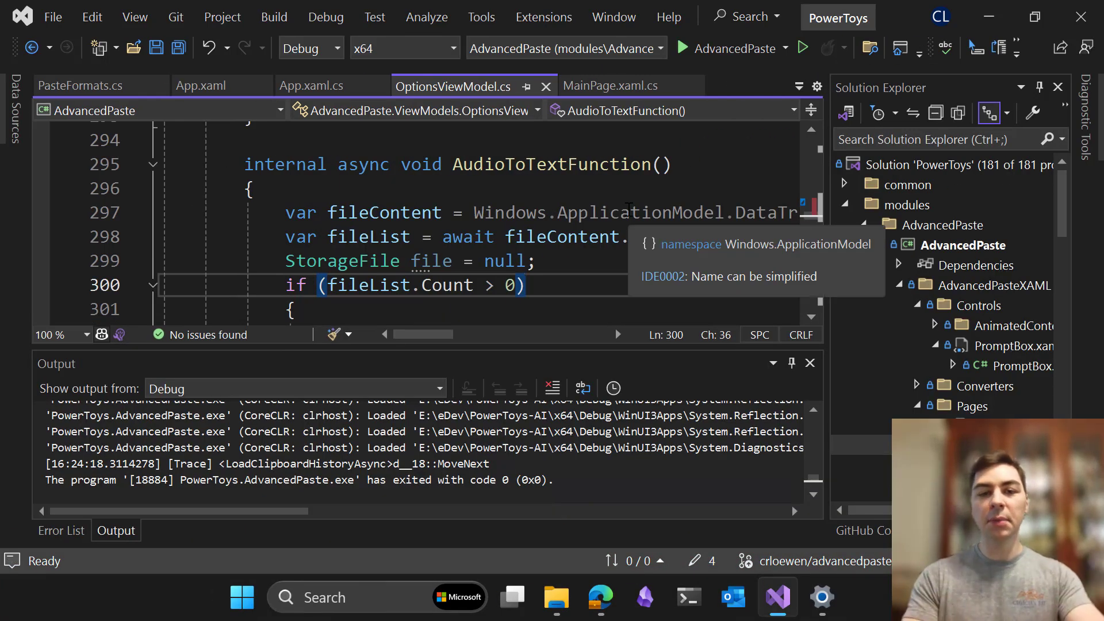
- Snip code lines 295–300 as an image to the clipboard and relaunch AdvancedPaste under the debugger
{"action": "left_click", "coordinate": [524, 148]}
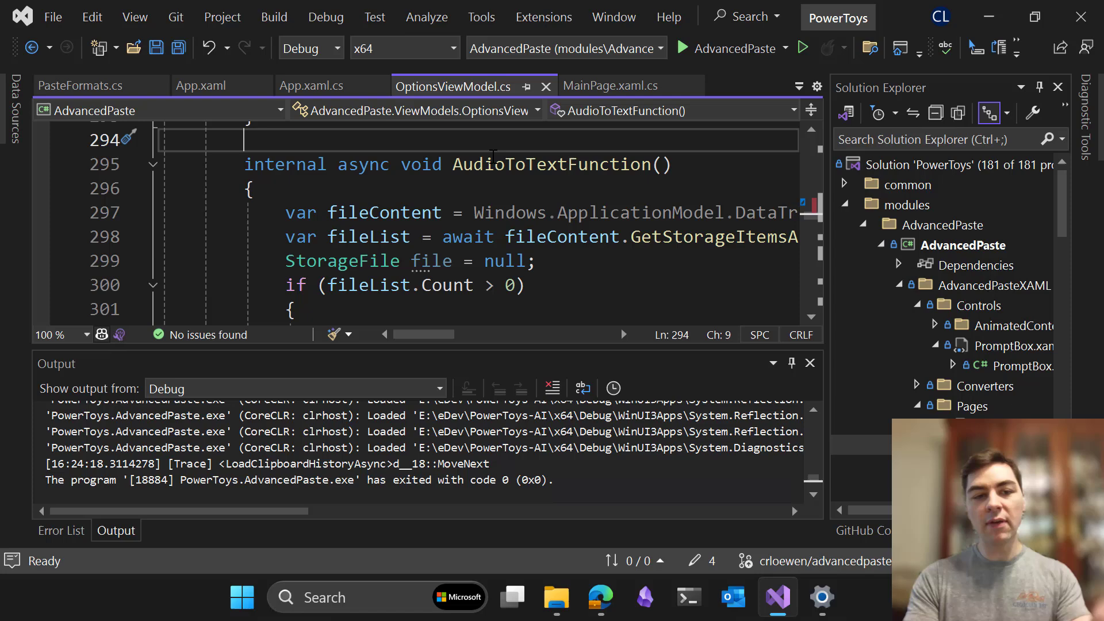
{"action": "key", "text": "super+shift+s"}
{"action": "left_click_drag", "start_coordinate": [163, 151], "coordinate": [797, 323]}
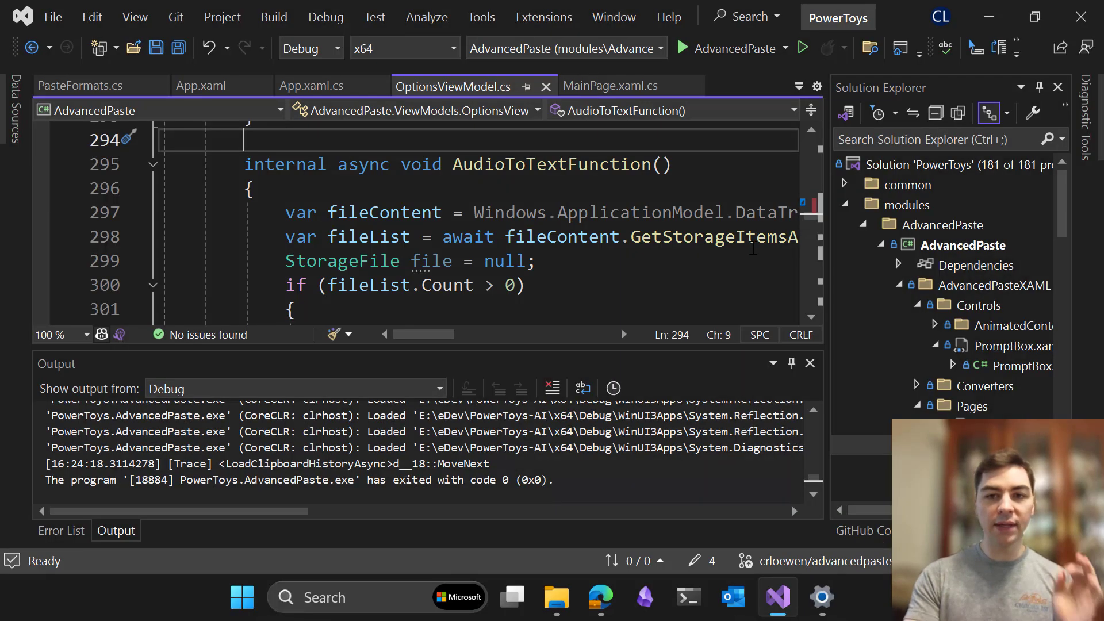
{"action": "left_click", "coordinate": [725, 49]}
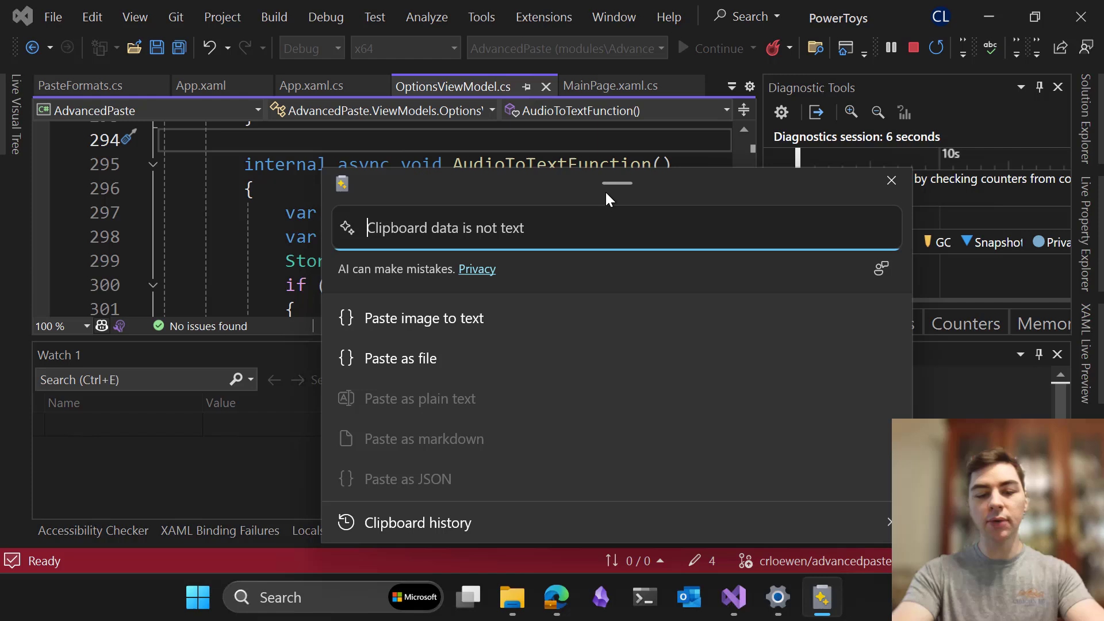
- Submit 'Extract the text from this image, convert it to Python, and save it as a file', then switch to File Explorer
{"action": "type", "text": "Extract the"}
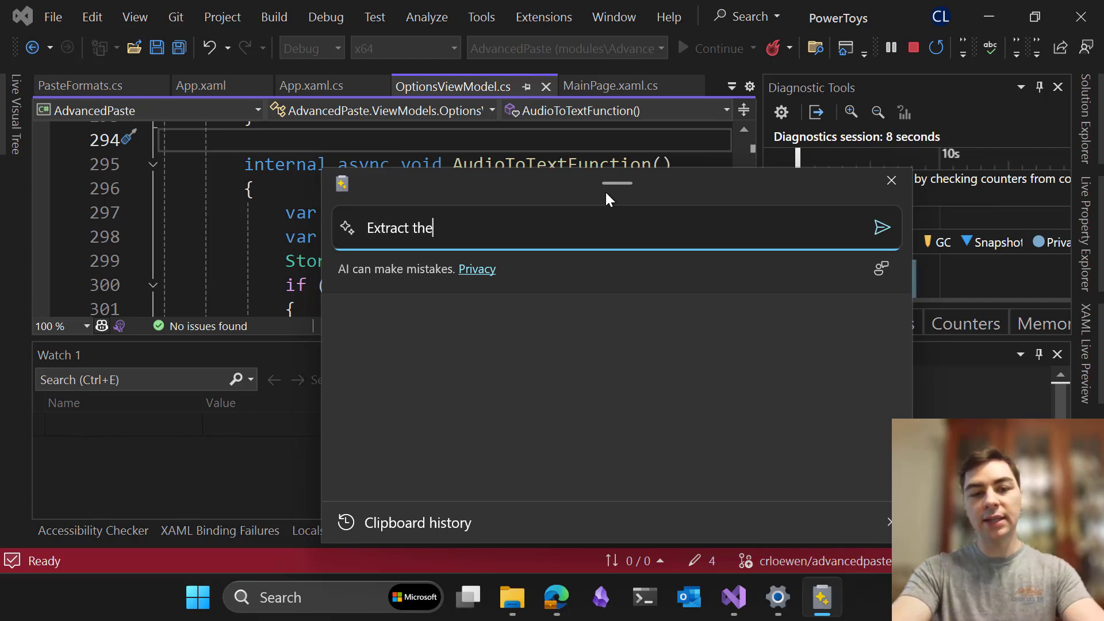
{"action": "type", "text": " text from this image, "}
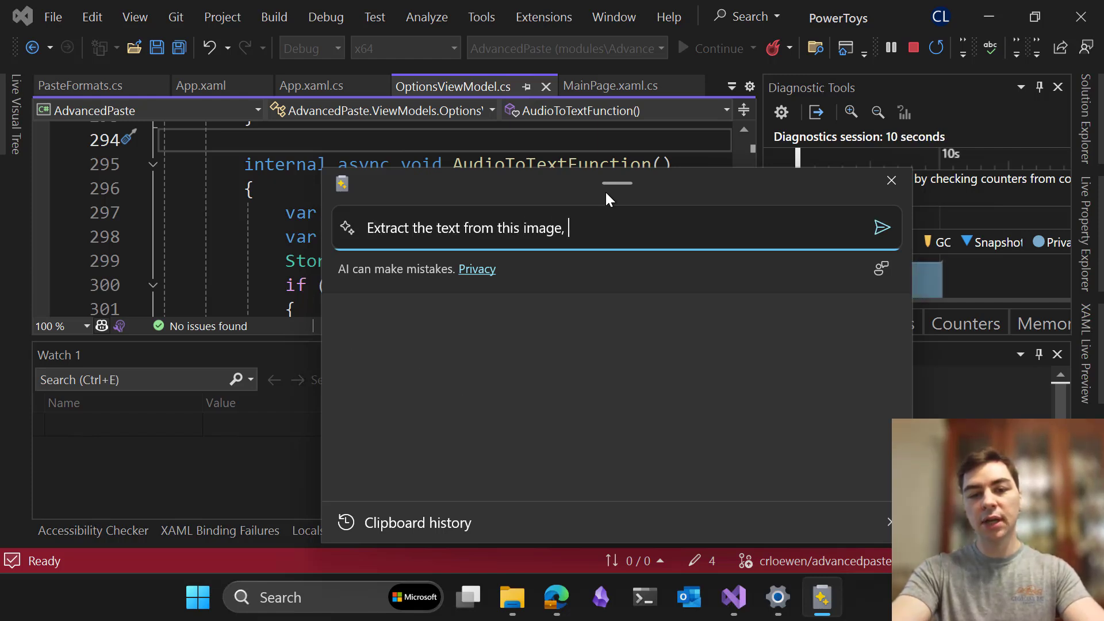
{"action": "type", "text": "convert it to "}
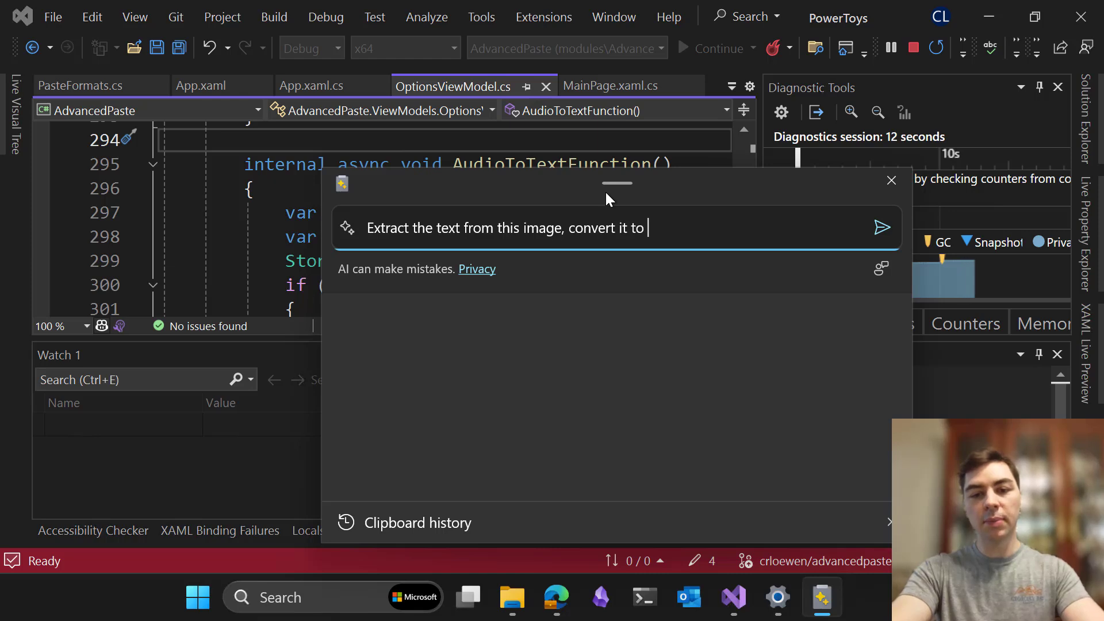
{"action": "type", "text": "Python, and save it"}
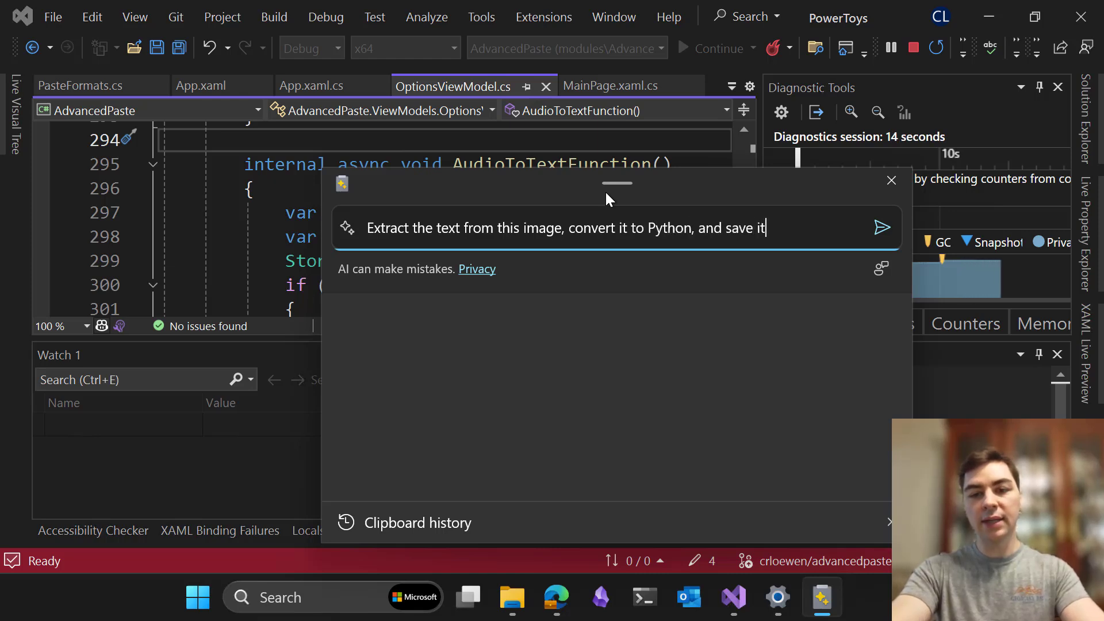
{"action": "type", "text": " as a file"}
{"action": "key", "text": "Return"}
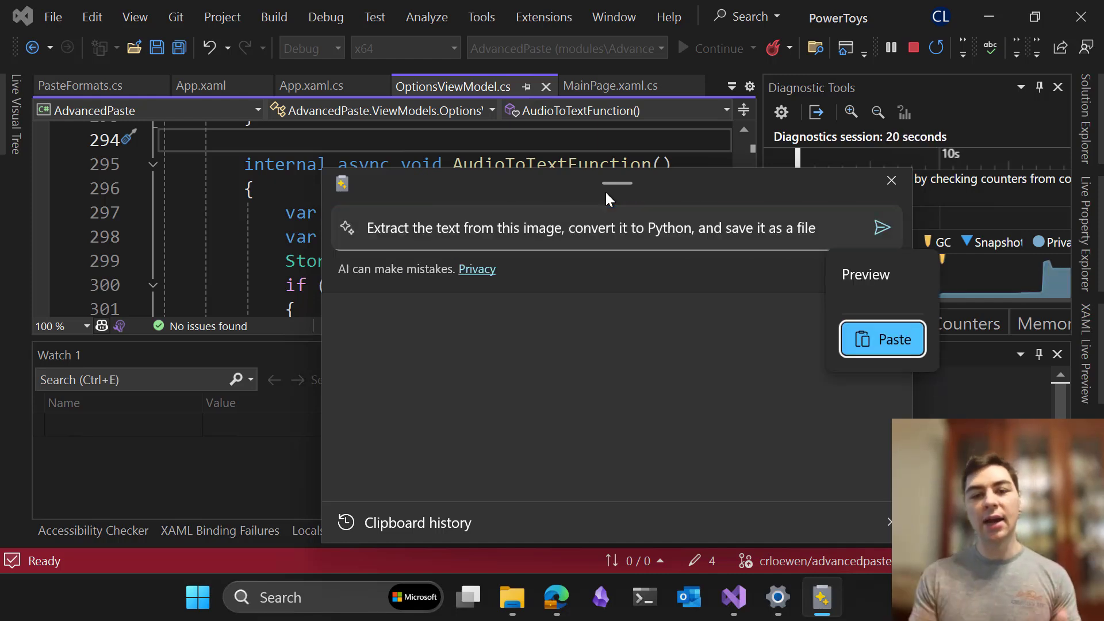
{"action": "left_click", "coordinate": [518, 601]}
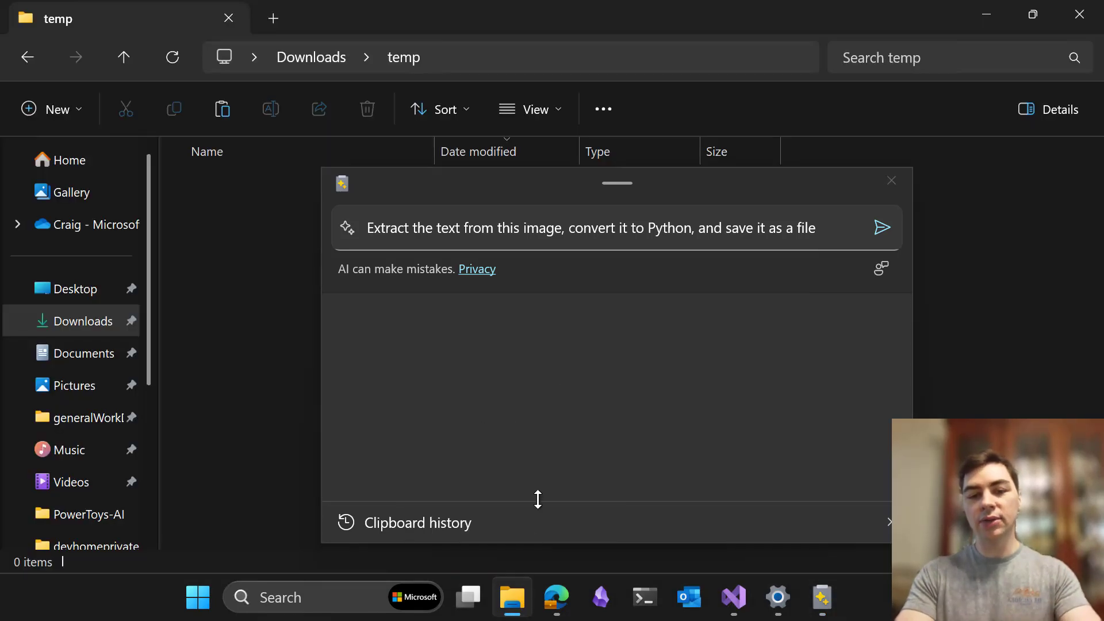
- Close Advanced Paste, refresh Downloads\temp, and open the new clipboard.txt in Notepad
{"action": "left_click", "coordinate": [882, 190]}
{"action": "key", "text": "ctrl+v"}
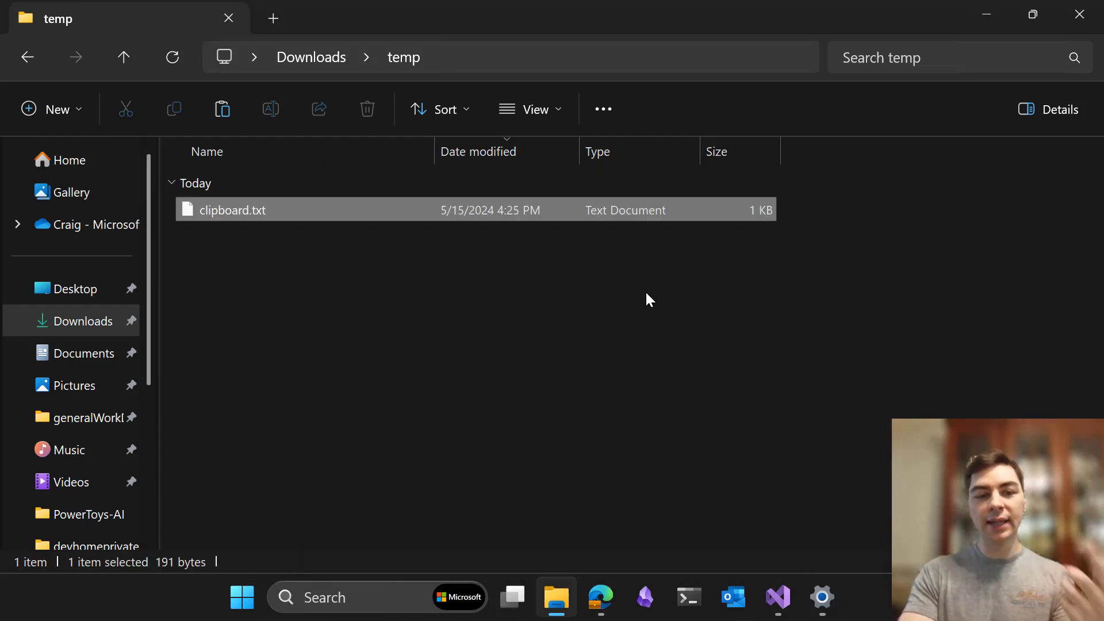
{"action": "left_click", "coordinate": [529, 290]}
{"action": "double_click", "coordinate": [241, 213]}
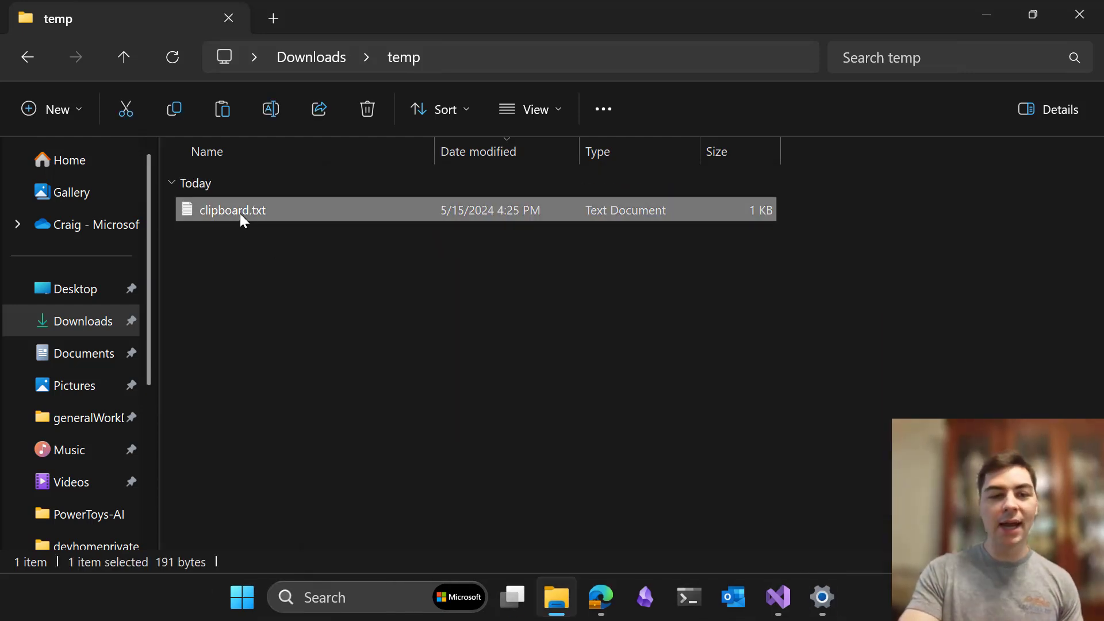